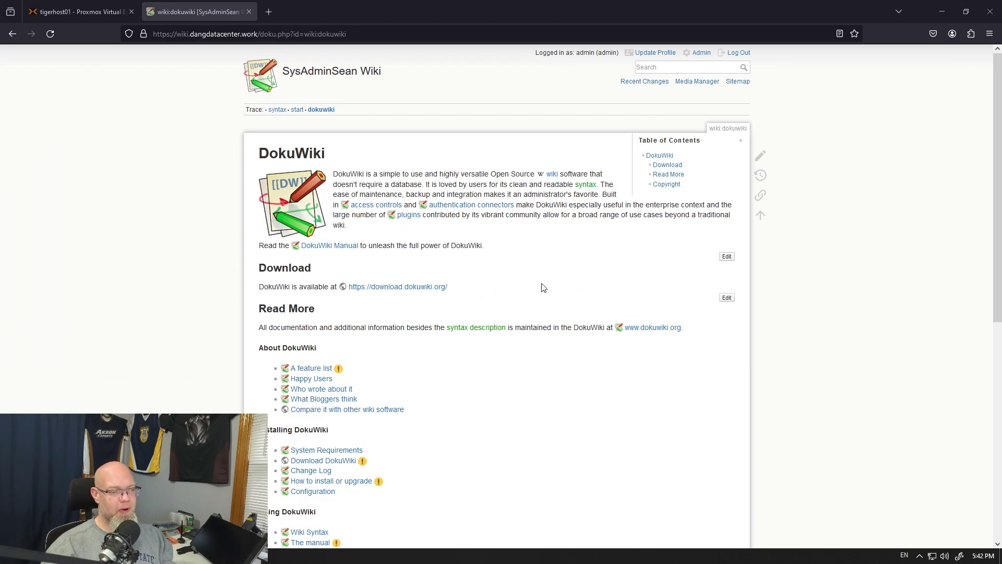
Scroll through the wiki:dokuwiki overview, then go back to the 'Welcome to the Wiki' start page.
{"action": "scroll", "coordinate": [560, 292], "scroll_direction": "down", "scroll_amount": 3}
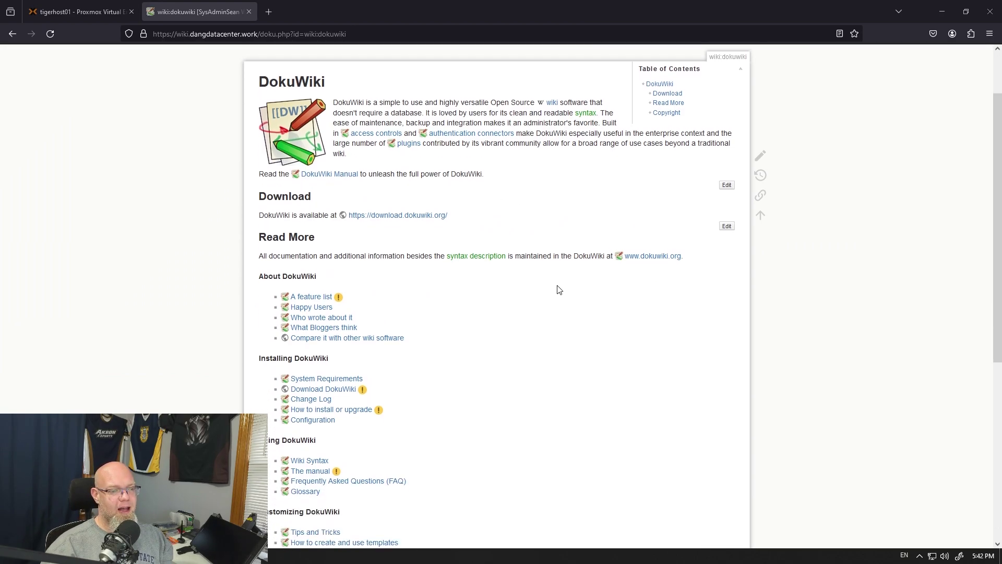
{"action": "scroll", "coordinate": [560, 290], "scroll_direction": "up", "scroll_amount": 3}
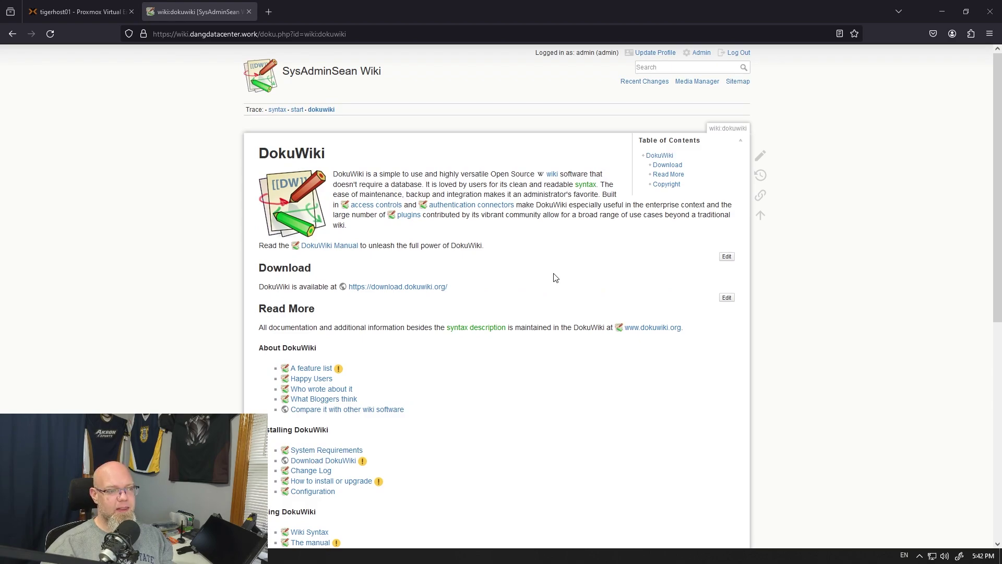
{"action": "scroll", "coordinate": [557, 277], "scroll_direction": "down", "scroll_amount": 6}
{"action": "scroll", "coordinate": [556, 276], "scroll_direction": "down", "scroll_amount": 2}
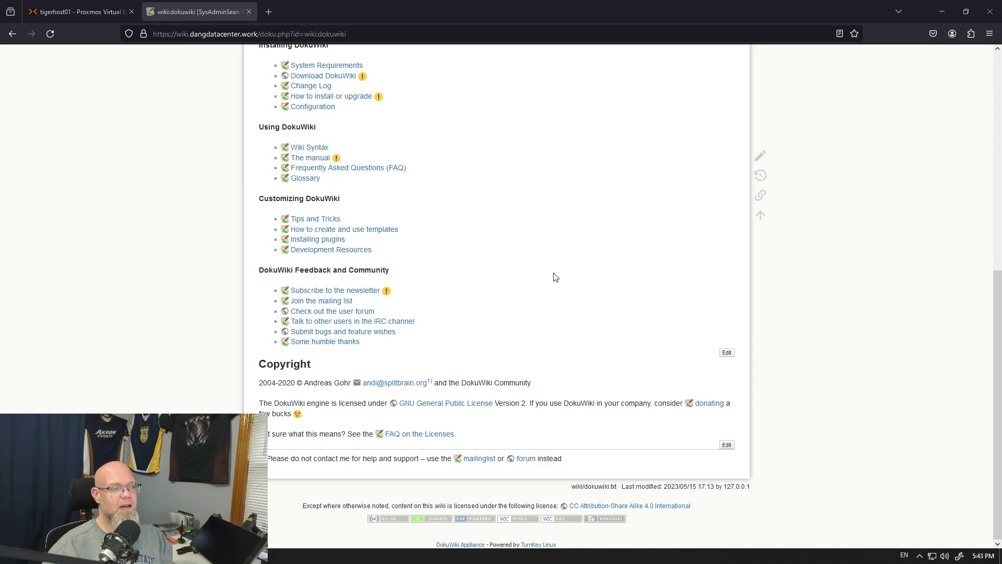
{"action": "scroll", "coordinate": [555, 276], "scroll_direction": "up", "scroll_amount": 5}
{"action": "key", "text": "alt+Left"}
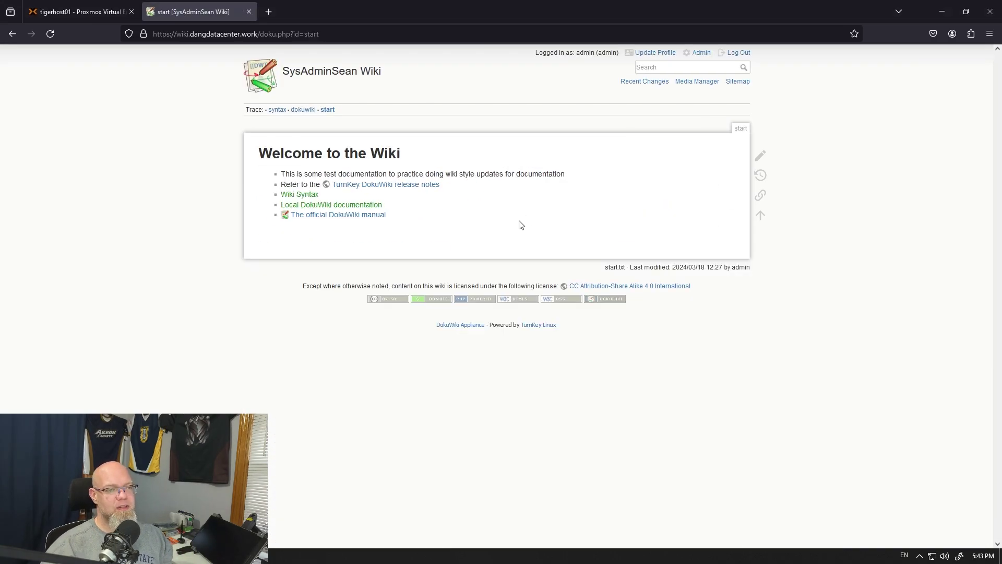
Read through the Formatting Syntax page from the Wiki Syntax link, then return via the breadcrumb.
{"action": "left_click", "coordinate": [305, 194]}
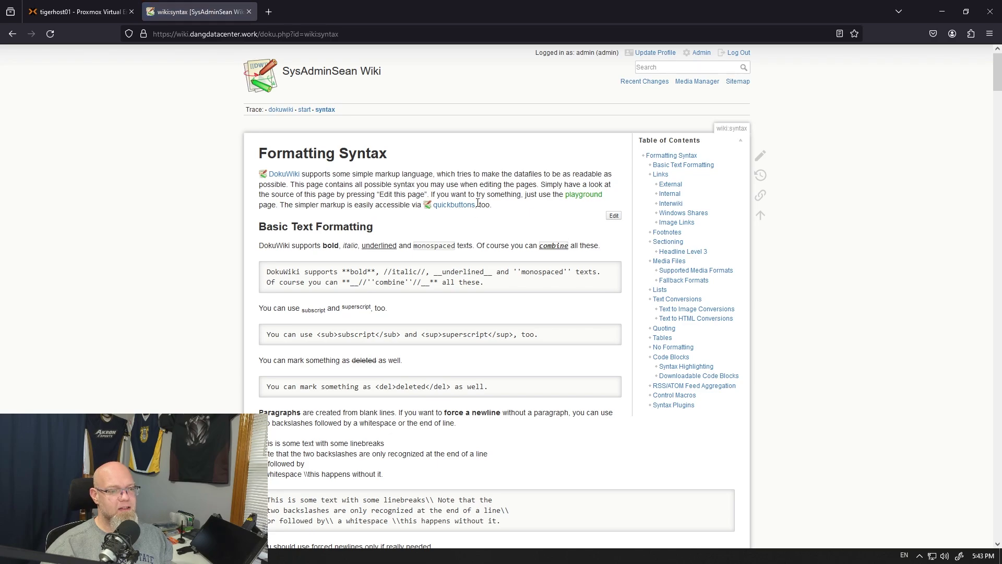
{"action": "scroll", "coordinate": [478, 202], "scroll_direction": "down", "scroll_amount": 9}
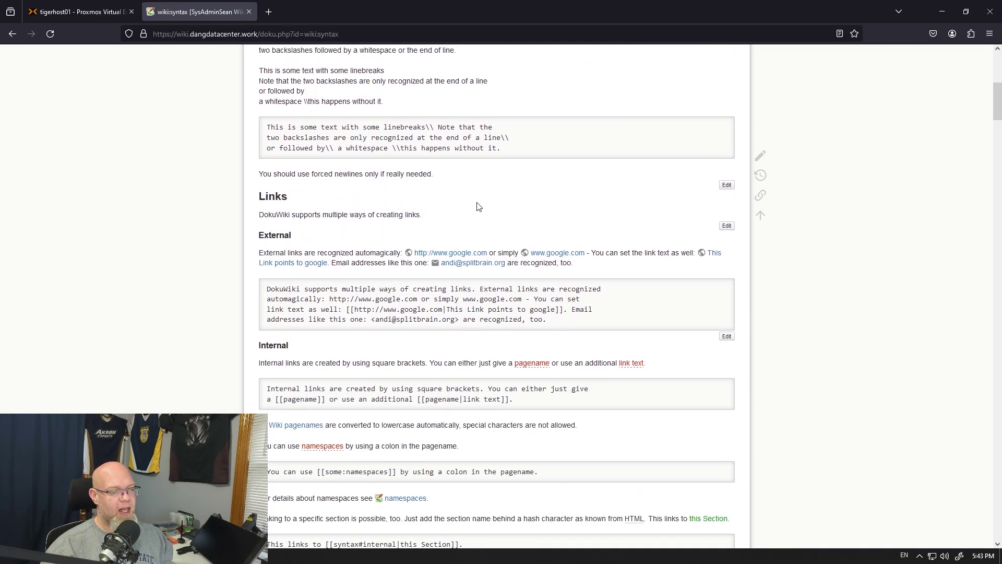
{"action": "scroll", "coordinate": [478, 206], "scroll_direction": "down", "scroll_amount": 6}
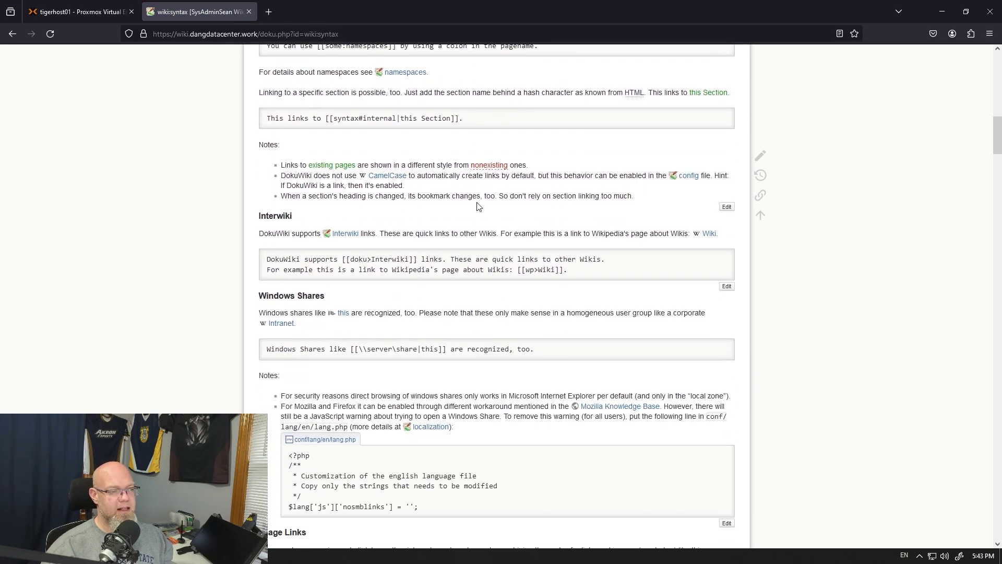
{"action": "scroll", "coordinate": [478, 206], "scroll_direction": "down", "scroll_amount": 18}
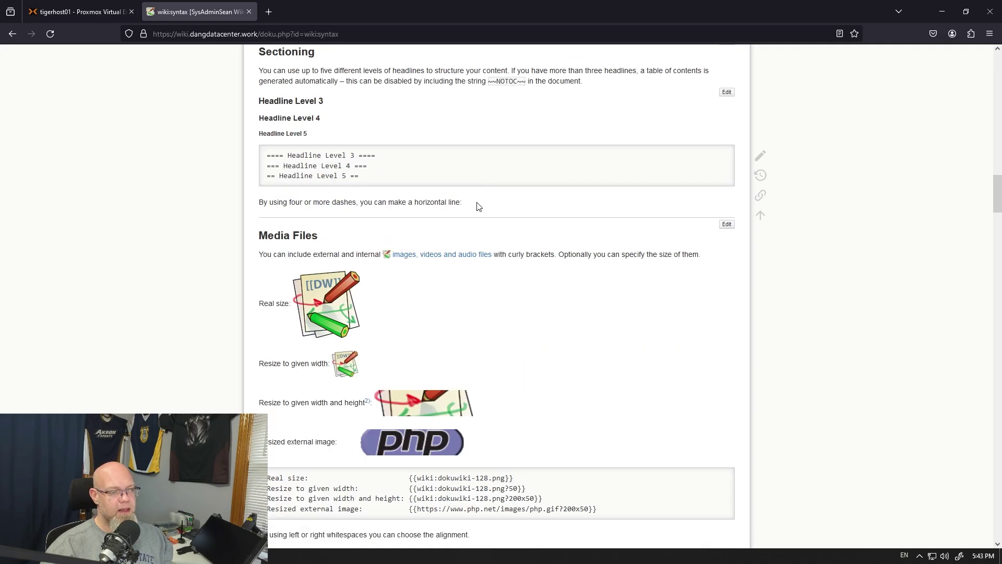
{"action": "scroll", "coordinate": [477, 206], "scroll_direction": "down", "scroll_amount": 20}
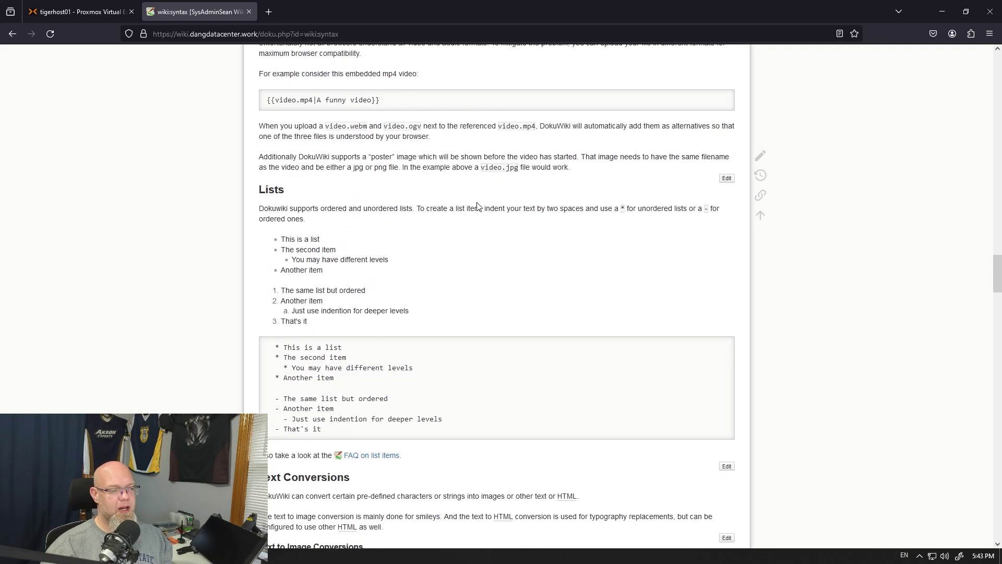
{"action": "scroll", "coordinate": [478, 206], "scroll_direction": "down", "scroll_amount": 20}
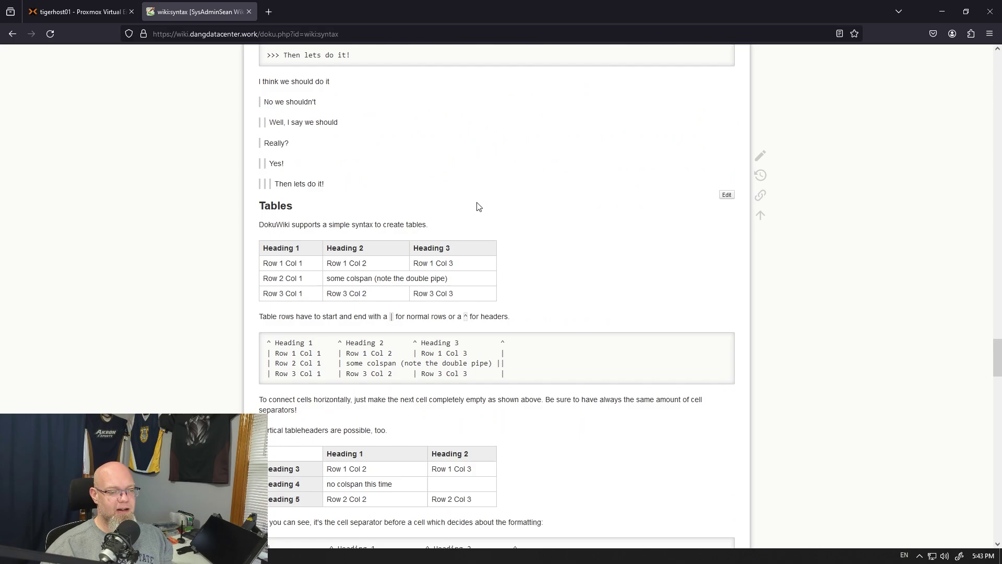
{"action": "scroll", "coordinate": [477, 206], "scroll_direction": "down", "scroll_amount": 20}
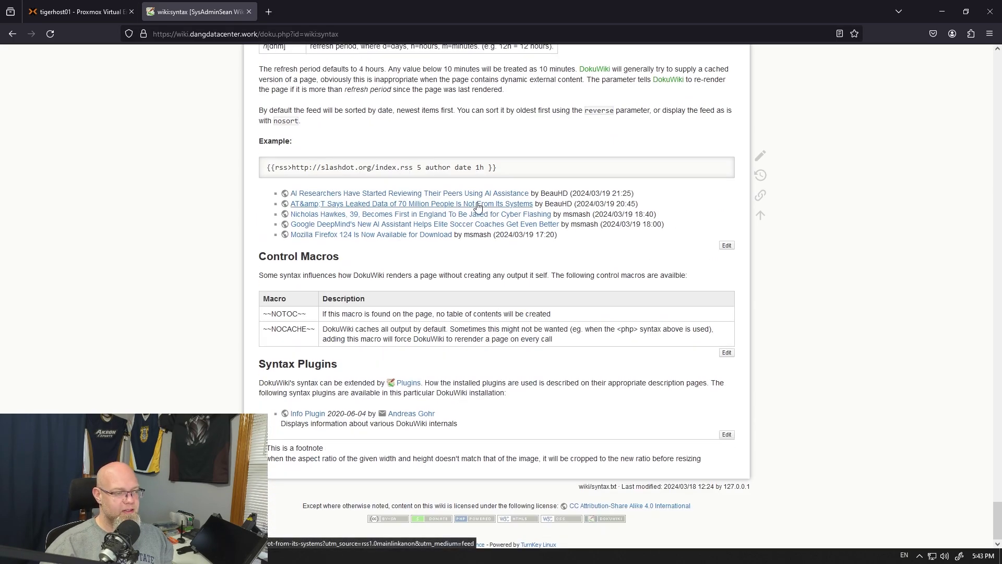
{"action": "scroll", "coordinate": [477, 205], "scroll_direction": "up", "scroll_amount": 3}
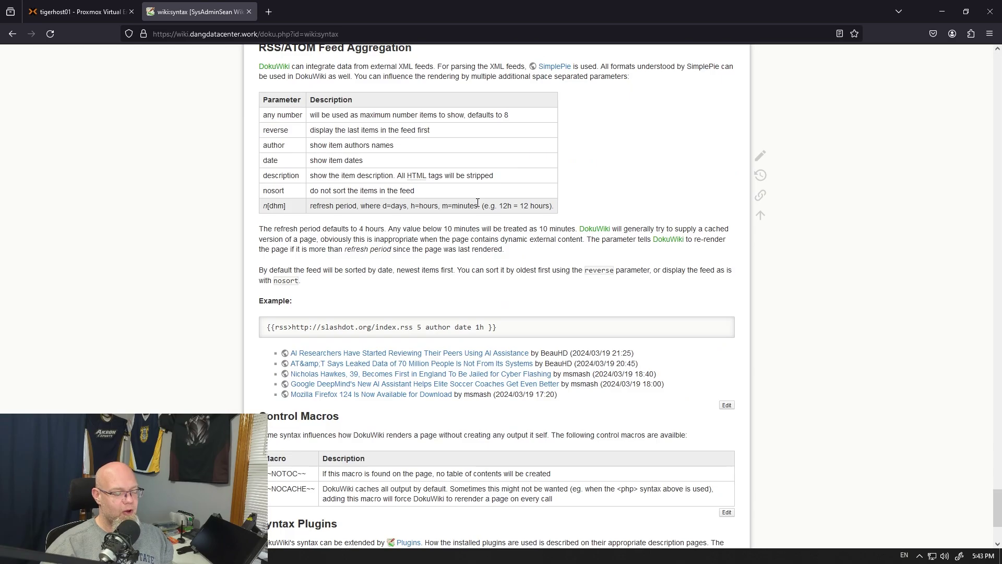
{"action": "scroll", "coordinate": [477, 204], "scroll_direction": "up", "scroll_amount": 20}
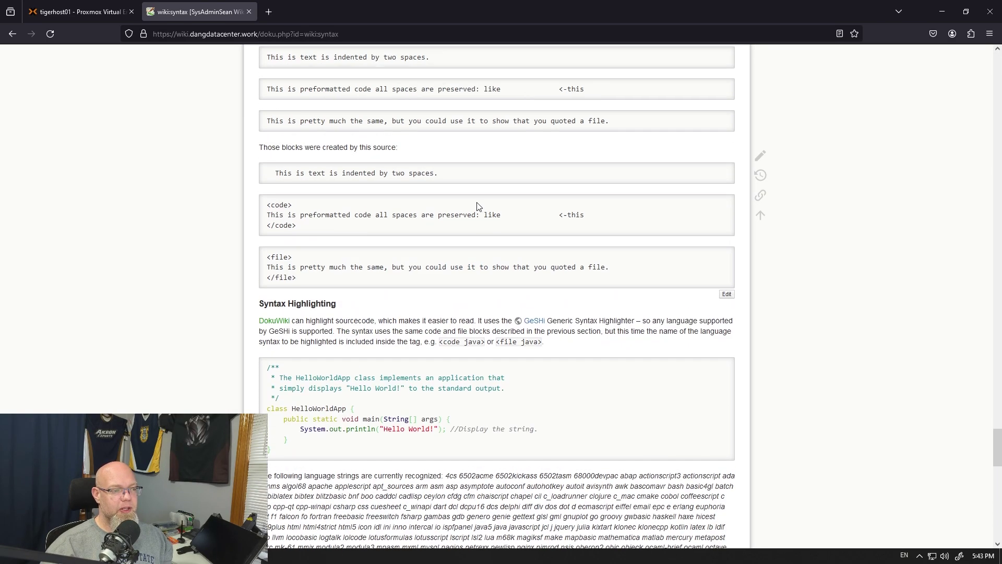
{"action": "scroll", "coordinate": [477, 206], "scroll_direction": "up", "scroll_amount": 20}
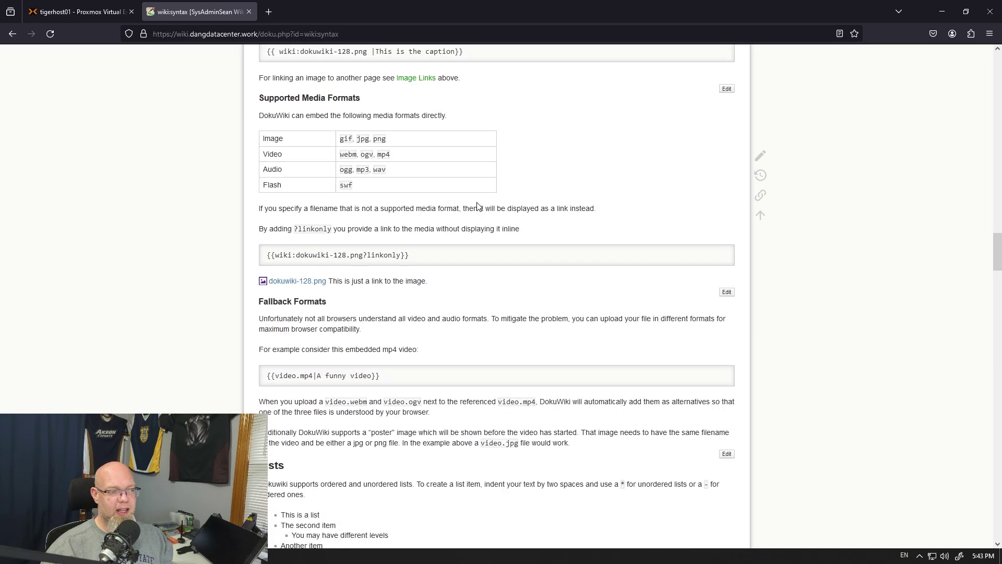
{"action": "scroll", "coordinate": [478, 206], "scroll_direction": "up", "scroll_amount": 20}
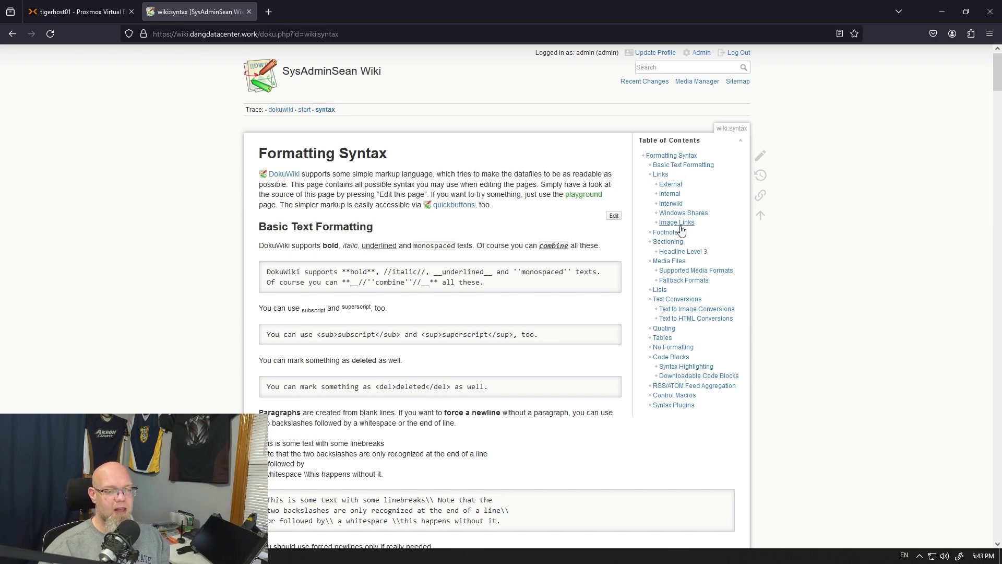
{"action": "left_click", "coordinate": [280, 110]}
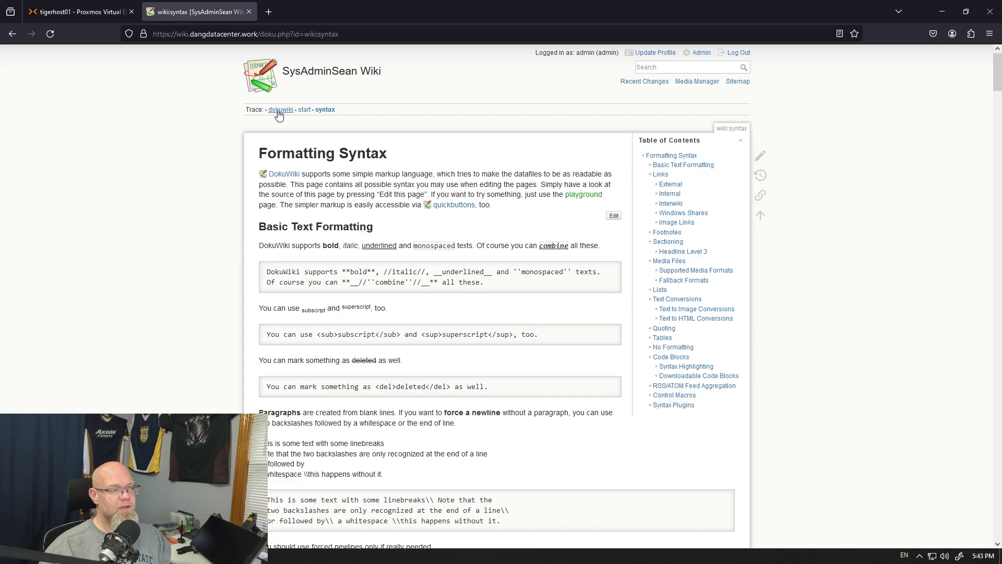
On the start page, add a [[wiki:style|Style Guide]] bullet below the Wiki Syntax line.
{"action": "left_click", "coordinate": [275, 109]}
{"action": "left_click", "coordinate": [761, 156]}
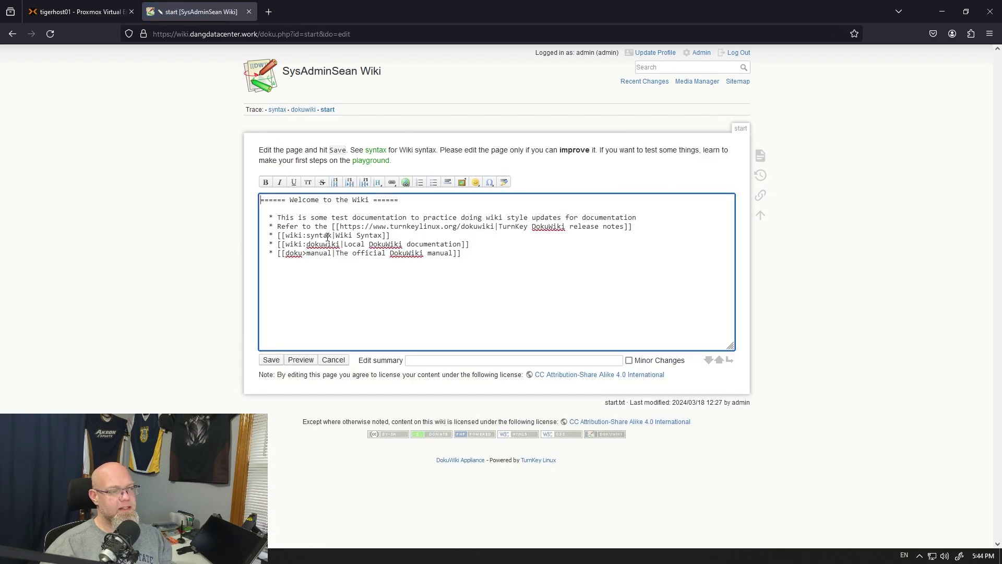
{"action": "left_click", "coordinate": [408, 236]}
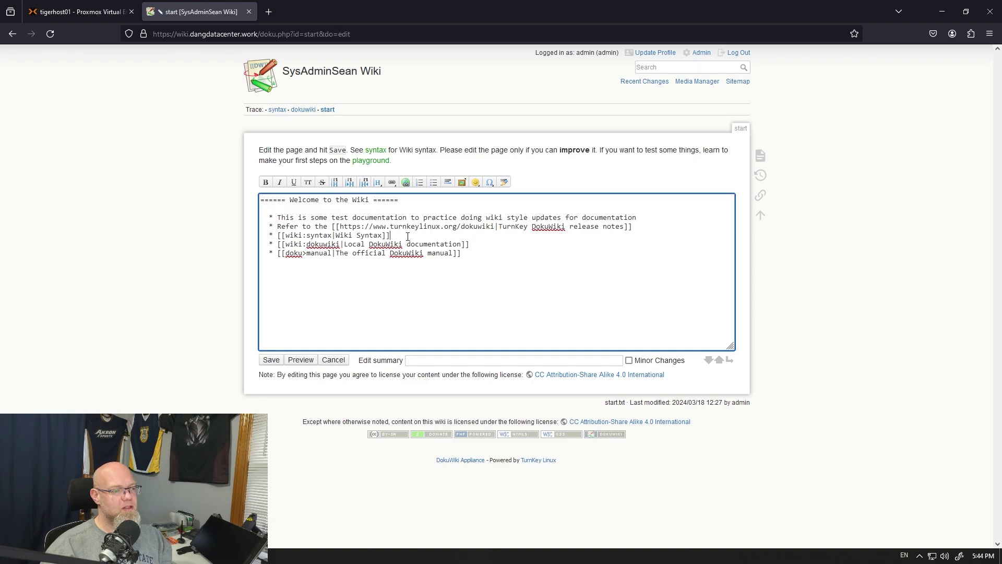
{"action": "key", "text": "Return"}
{"action": "type", "text": "[["}
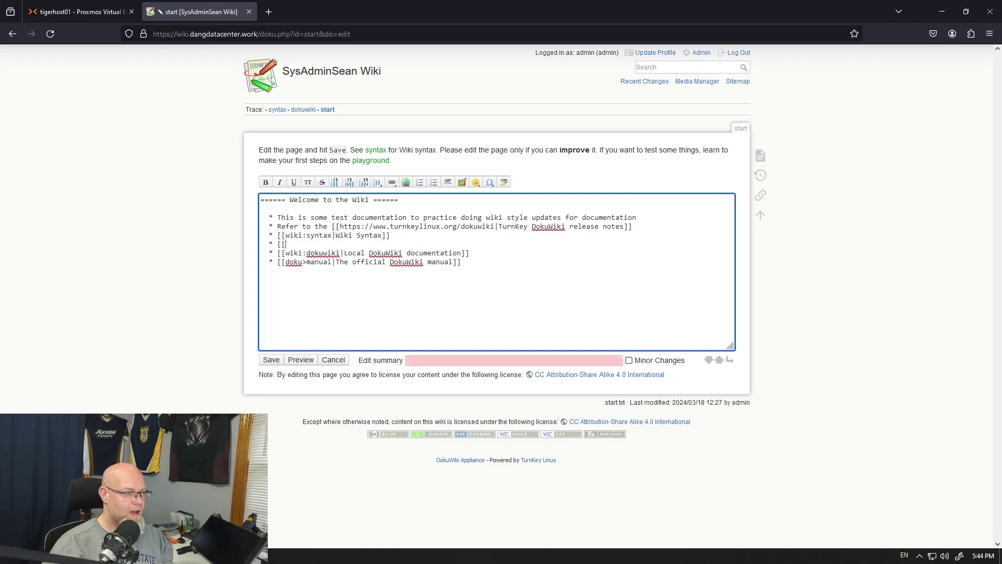
{"action": "type", "text": "wiki:style"}
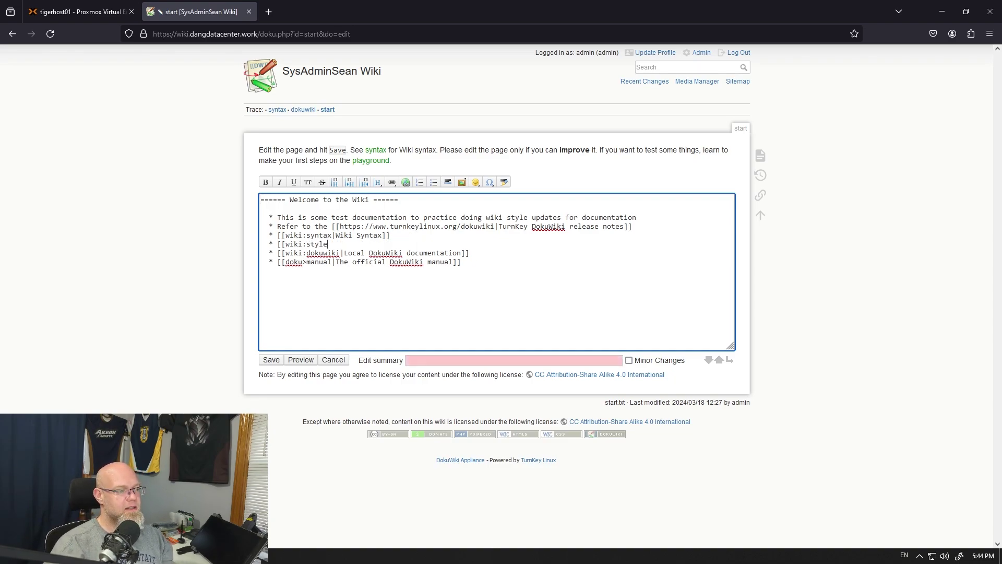
{"action": "type", "text": "|Style Guide"}
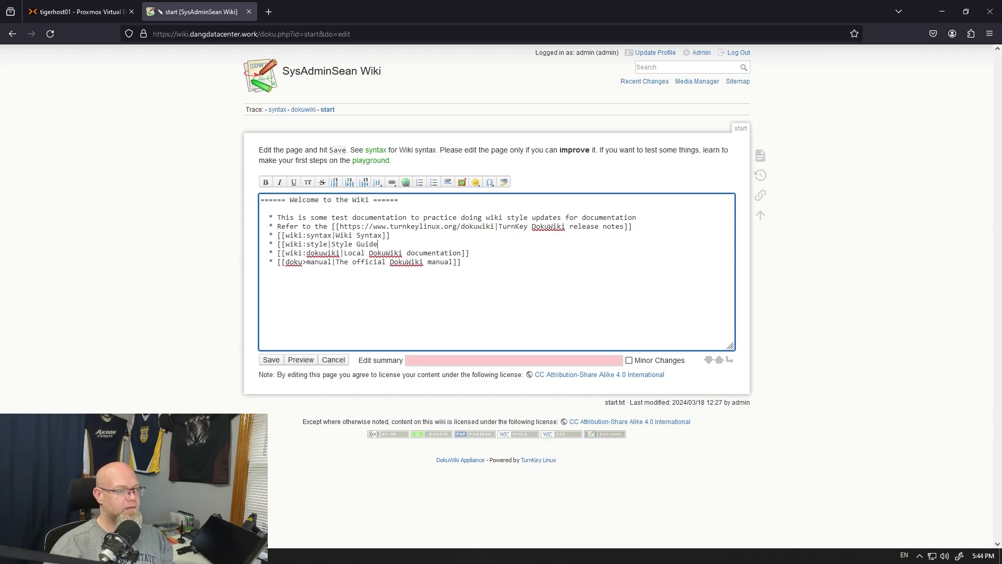
{"action": "type", "text": "]]"}
Preview and save the start page, then follow the new Style Guide link.
{"action": "left_click", "coordinate": [300, 360]}
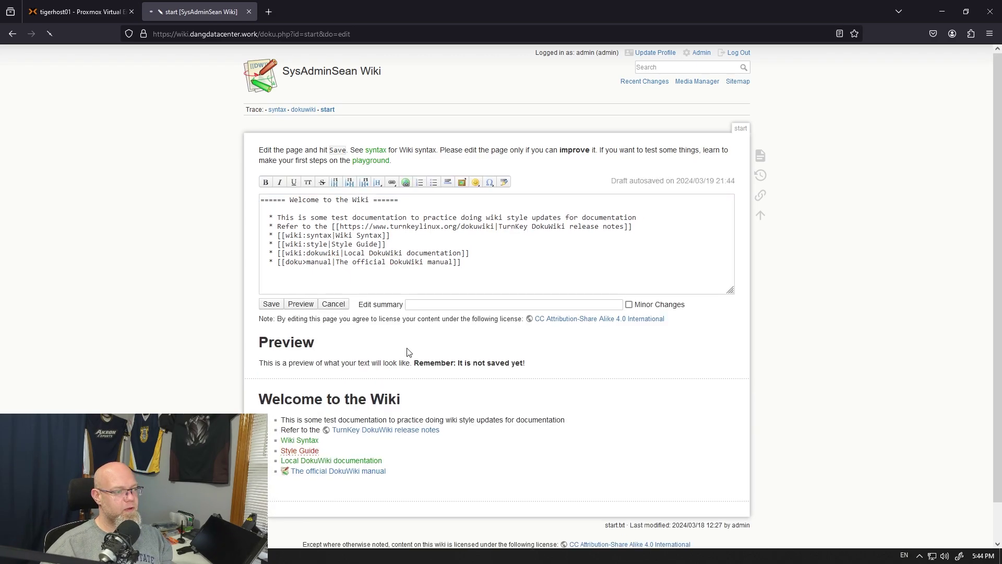
{"action": "scroll", "coordinate": [500, 337], "scroll_direction": "down", "scroll_amount": 3}
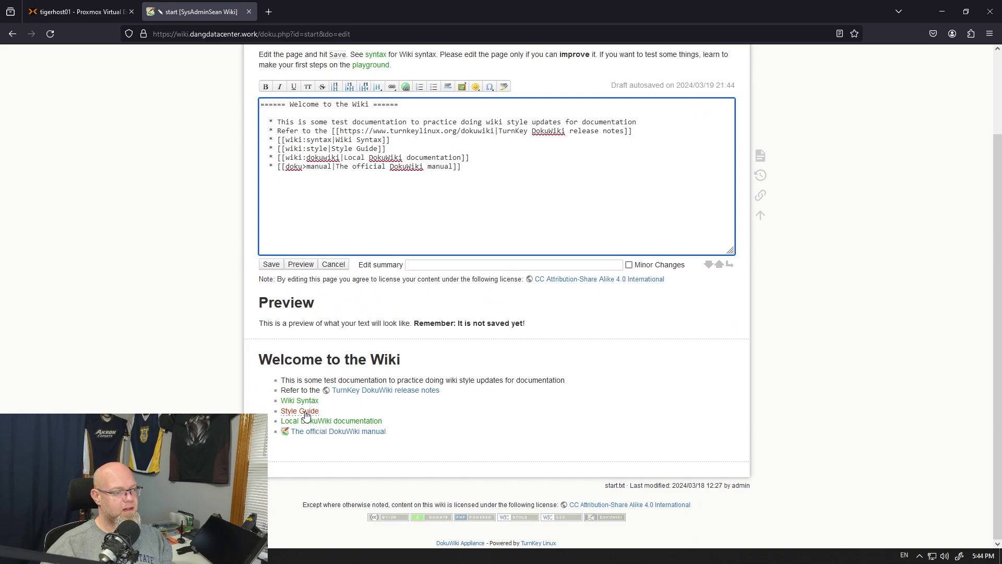
{"action": "left_click", "coordinate": [271, 264]}
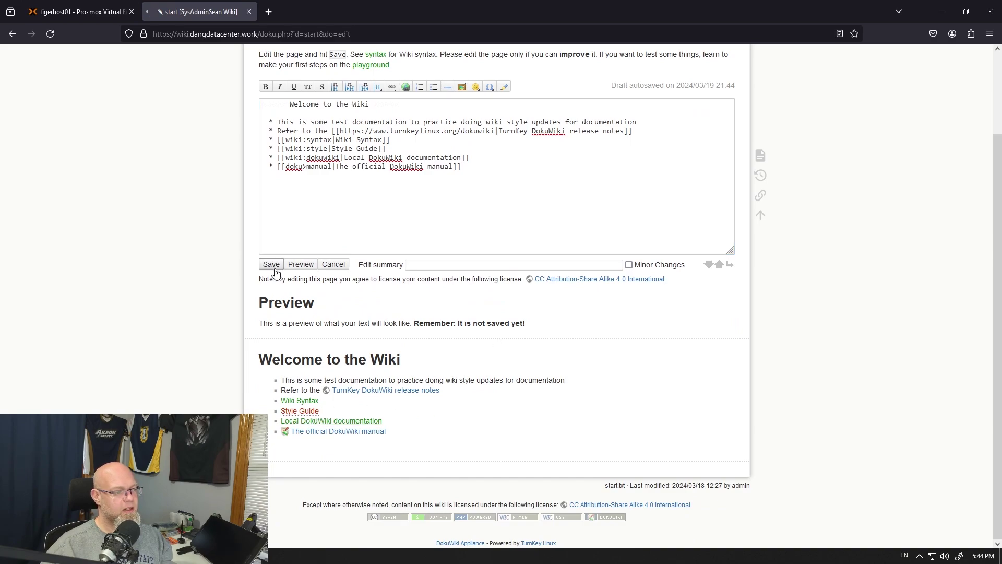
{"action": "left_click", "coordinate": [302, 204]}
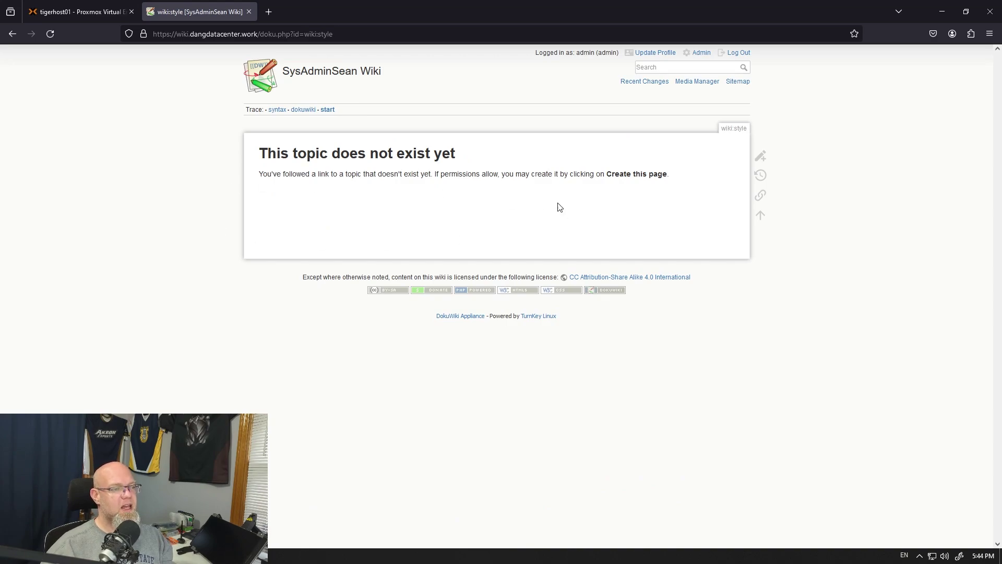
Create the style page with a pasted intro sentence and topics Servers, Software, Onboarding, Offboarding, Procedures.
{"action": "mouse_move", "coordinate": [760, 155]}
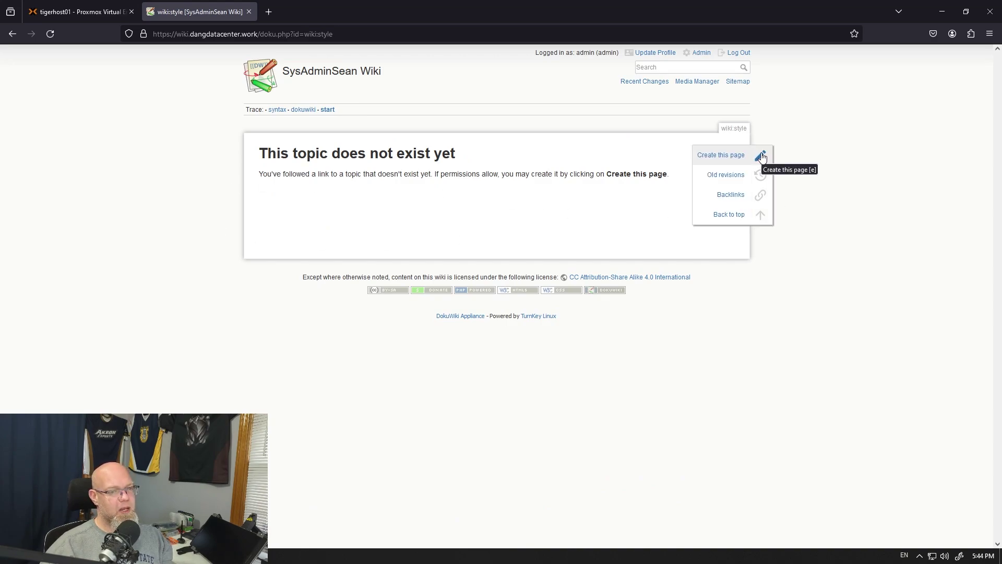
{"action": "left_click", "coordinate": [761, 155]}
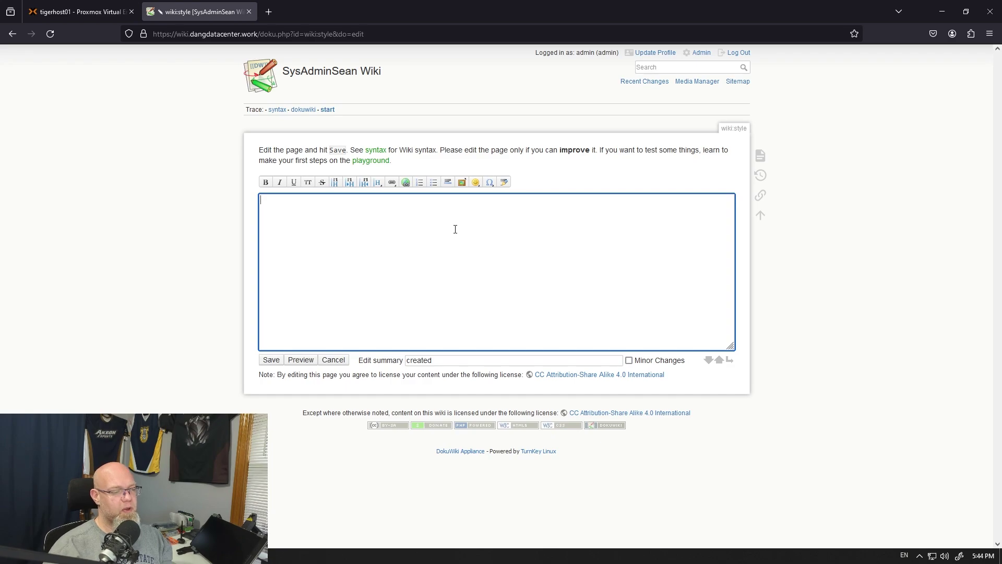
{"action": "type", "text": "This is the page to dictate style guides for all types of pages."}
{"action": "key", "text": "Return"}
{"action": "key", "text": "Return"}
{"action": "type", "text": "- Servers"}
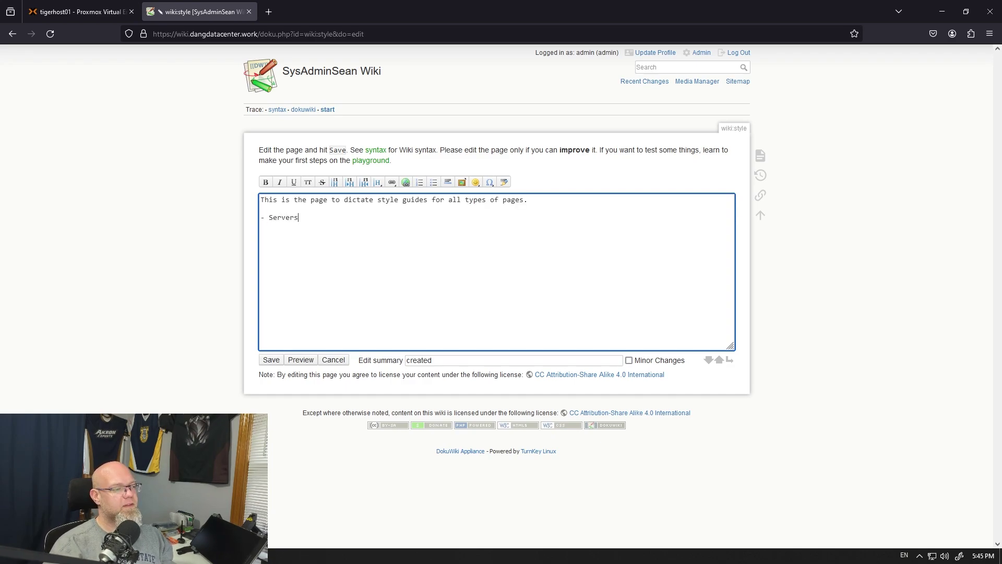
{"action": "type", "text": " - Software"}
{"action": "key", "text": "Return"}
{"action": "type", "text": "- U"}
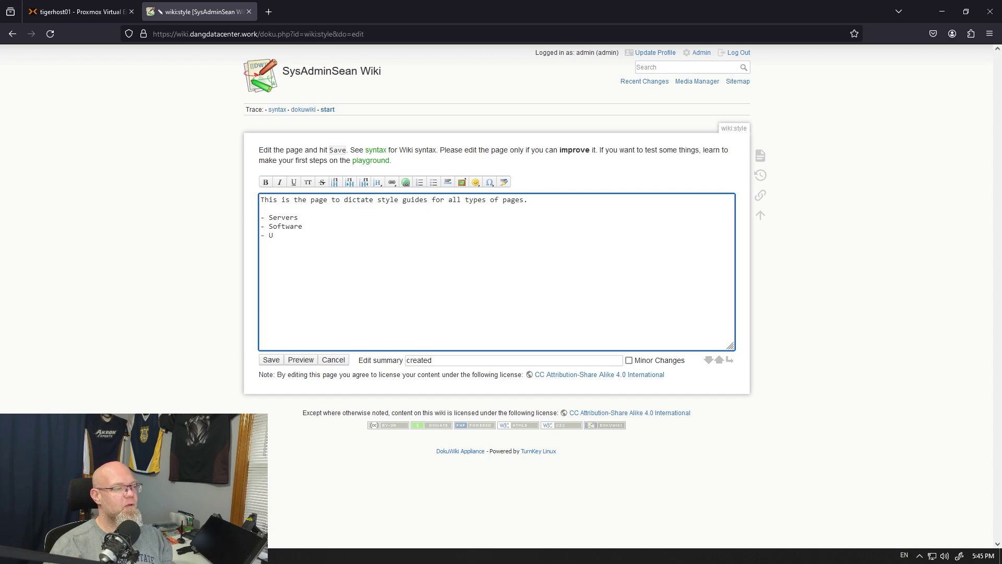
{"action": "type", "text": "ser Cre"}
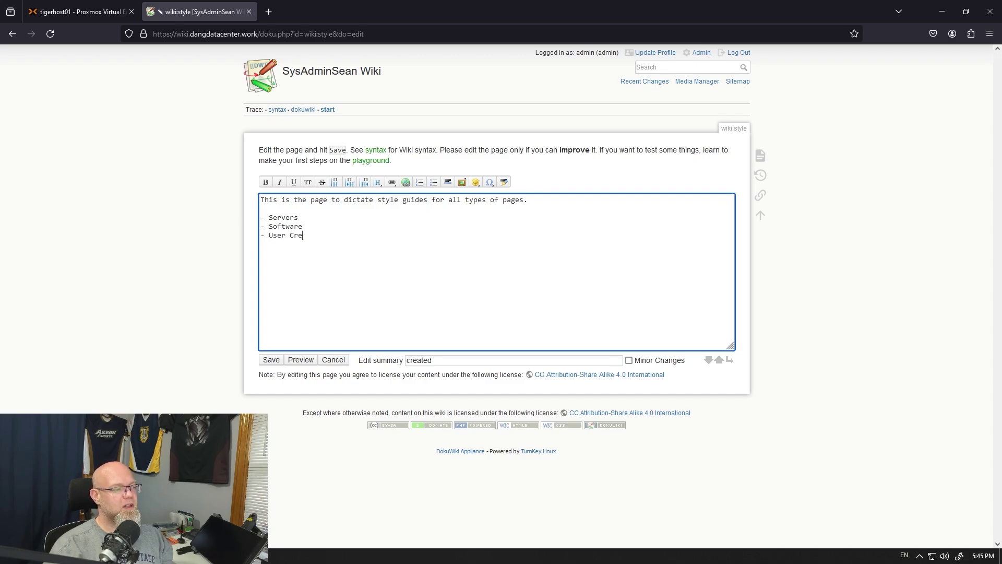
{"action": "type", "text": "ation / Onboarding"}
{"action": "key", "text": "Return"}
{"action": "type", "text": "- User Deletion /"}
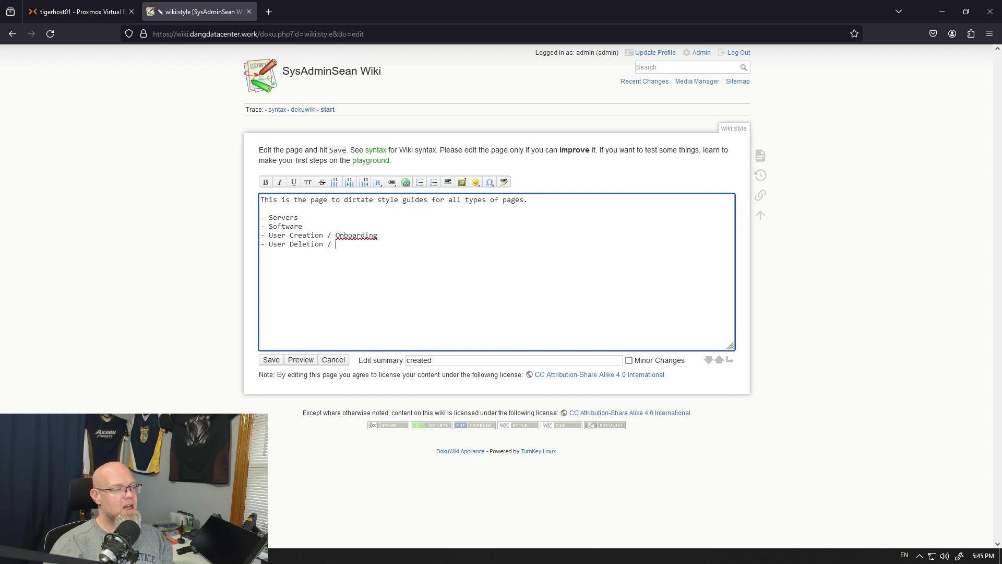
{"action": "type", "text": " Offboarding"}
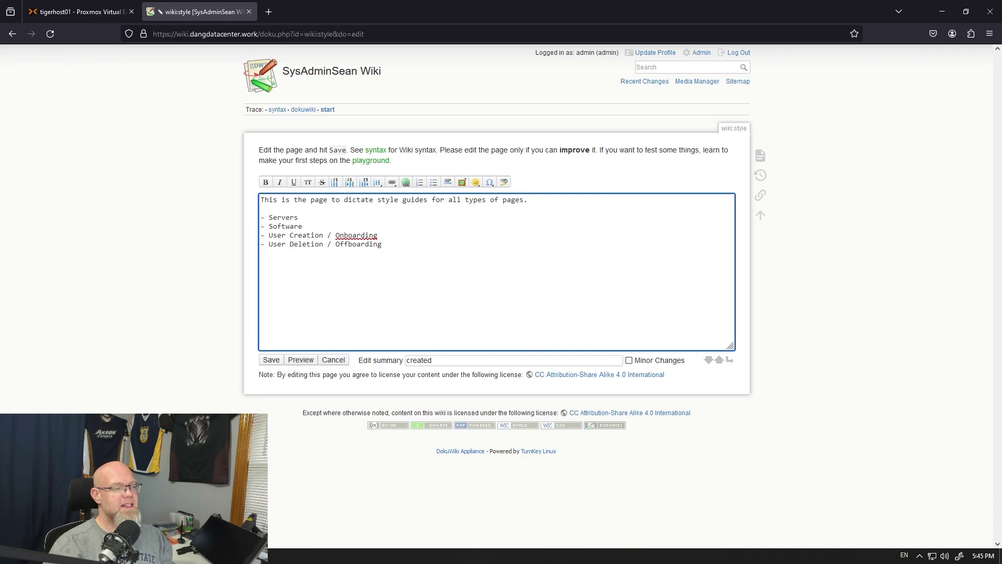
{"action": "key", "text": "Return"}
{"action": "type", "text": "-"}
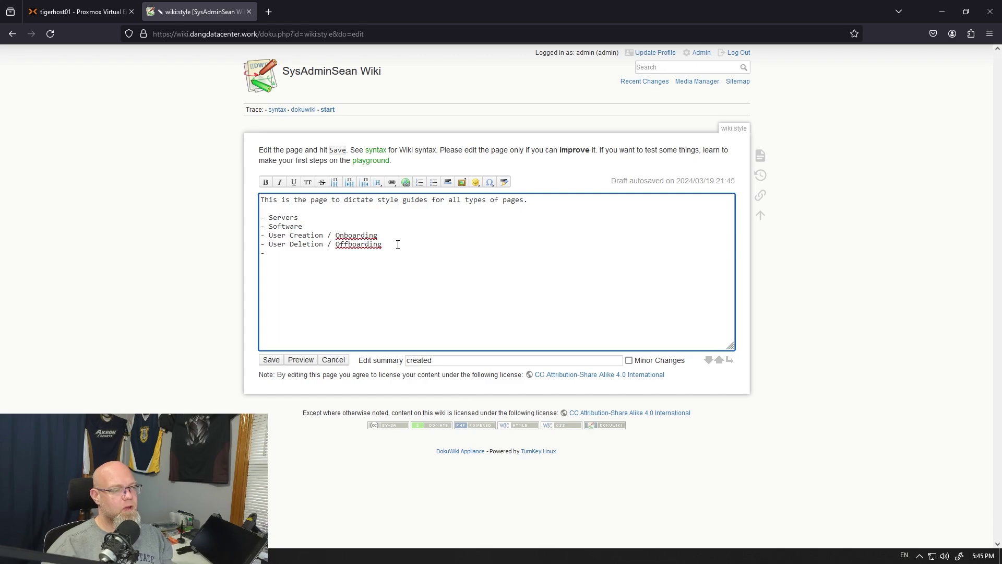
{"action": "type", "text": " Procedures"}
Add Emergency Contacts, Vendor Contacts and Purchasing guidelines, preview the list, and save the style page.
{"action": "key", "text": "Return"}
{"action": "type", "text": "- Emergency Contacts"}
{"action": "key", "text": "Return"}
{"action": "type", "text": "- Vendor Contacts"}
{"action": "key", "text": "Return"}
{"action": "type", "text": "- Purchasing guidelines"}
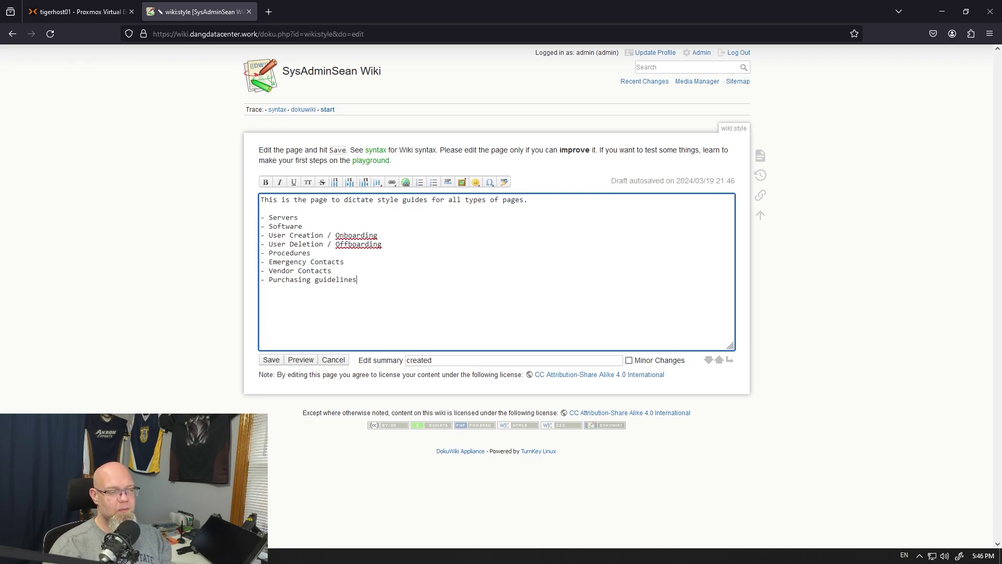
{"action": "left_click", "coordinate": [301, 360]}
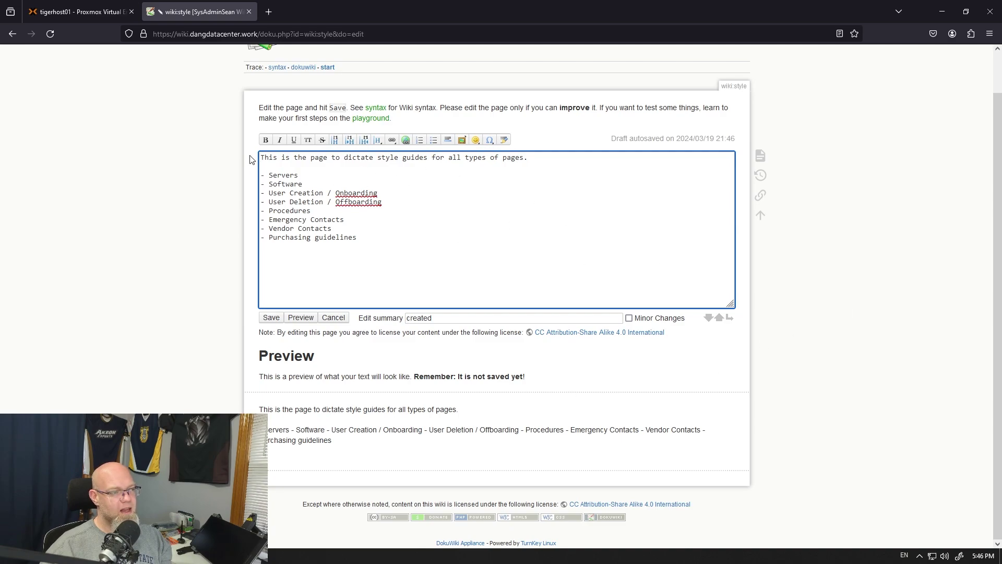
{"action": "left_click_drag", "start_coordinate": [289, 393], "coordinate": [515, 325]}
{"action": "left_click", "coordinate": [487, 229]}
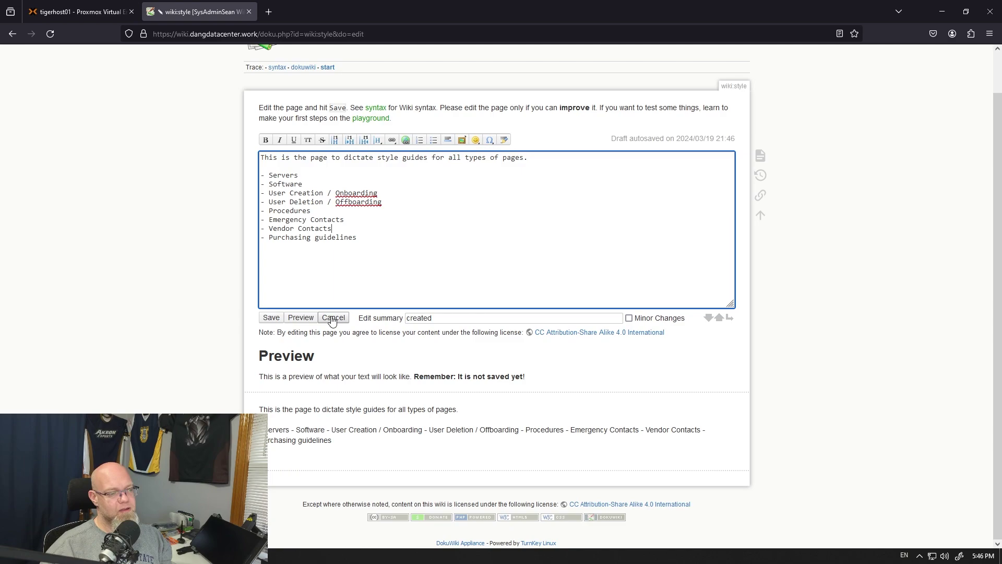
{"action": "left_click", "coordinate": [271, 318]}
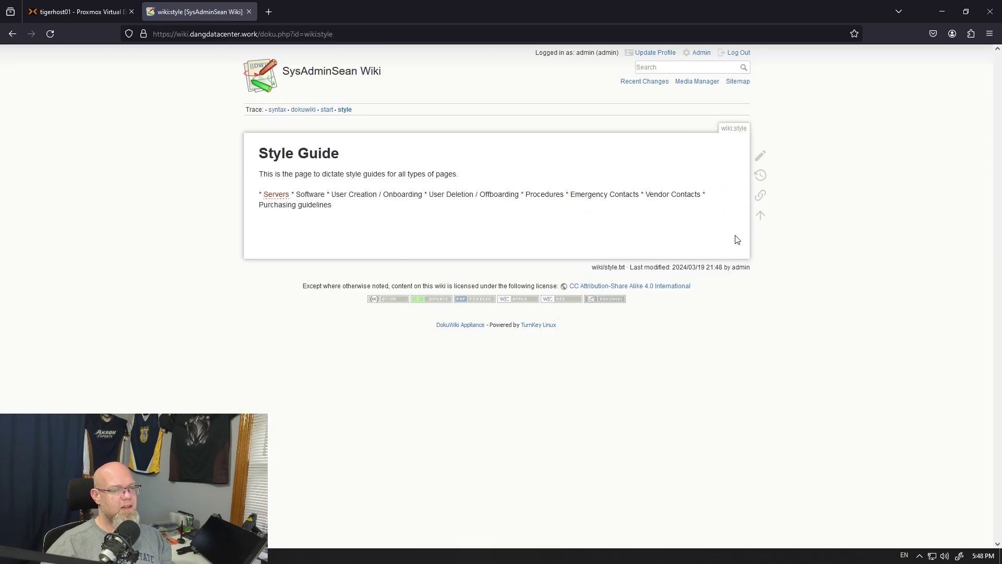
{"action": "mouse_move", "coordinate": [759, 156]}
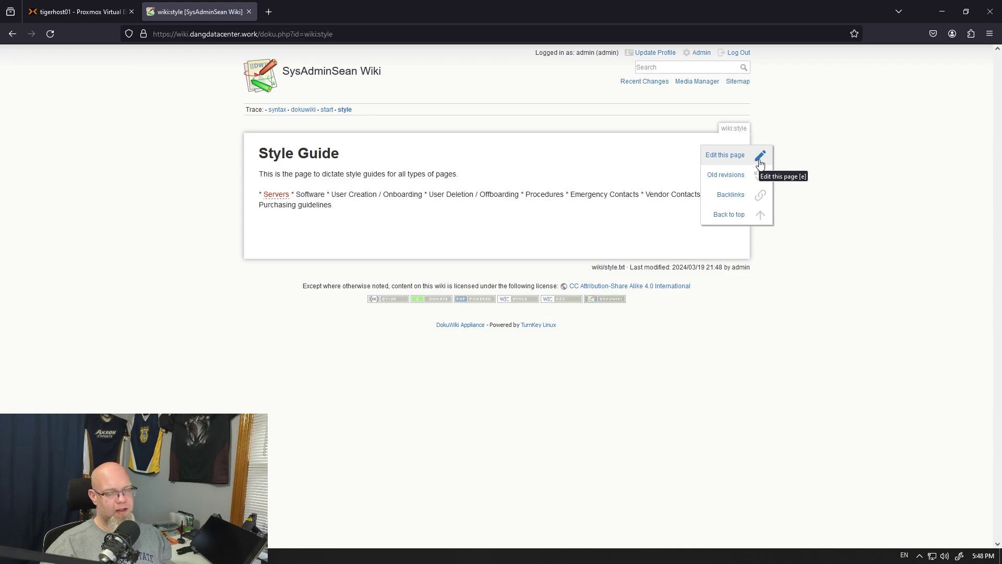
Create the Servers page from its red link and give it a 'Server Style Guide' heading.
{"action": "left_click", "coordinate": [276, 195]}
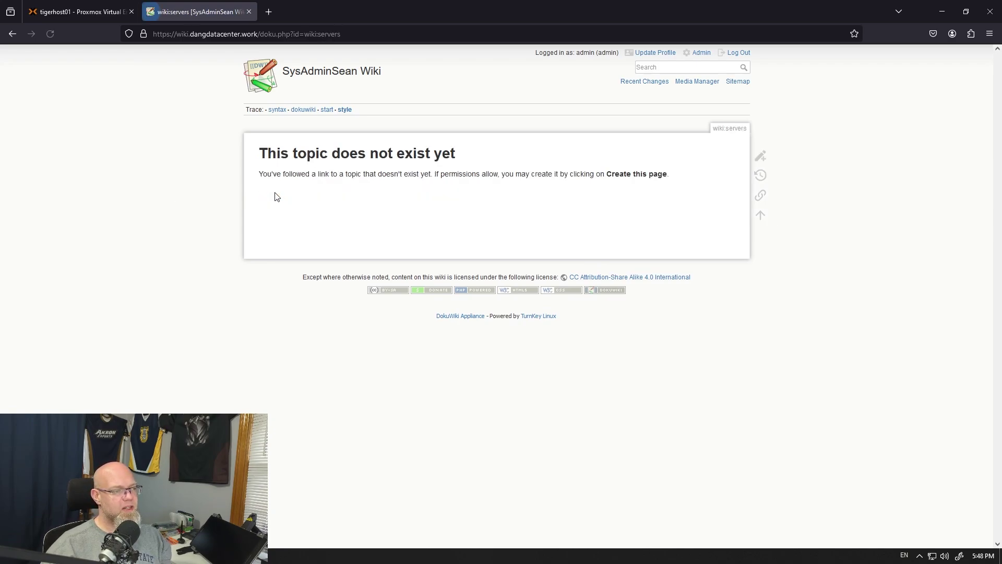
{"action": "left_click", "coordinate": [760, 155]}
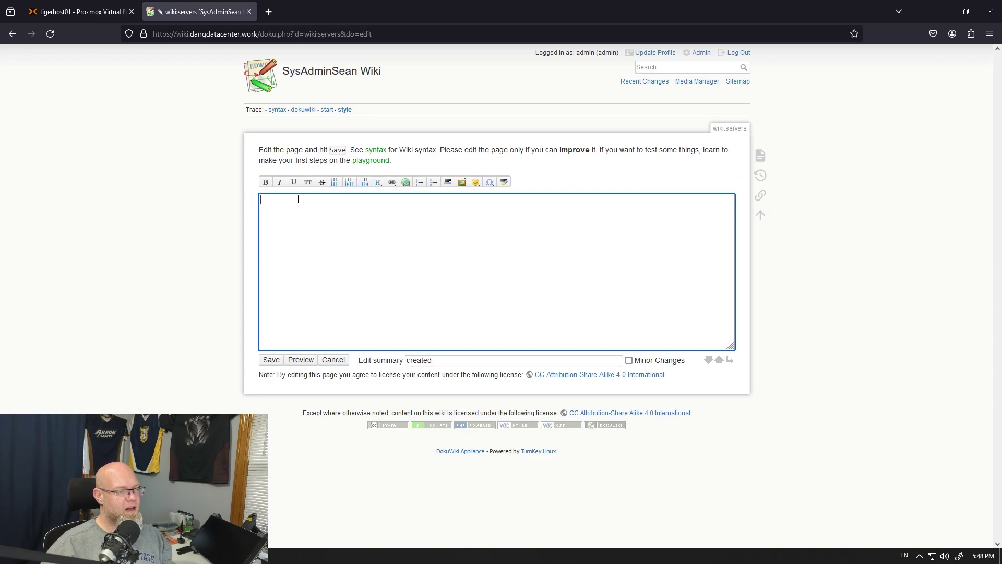
{"action": "left_click", "coordinate": [336, 183]}
{"action": "type", "text": "Server Style GUid"}
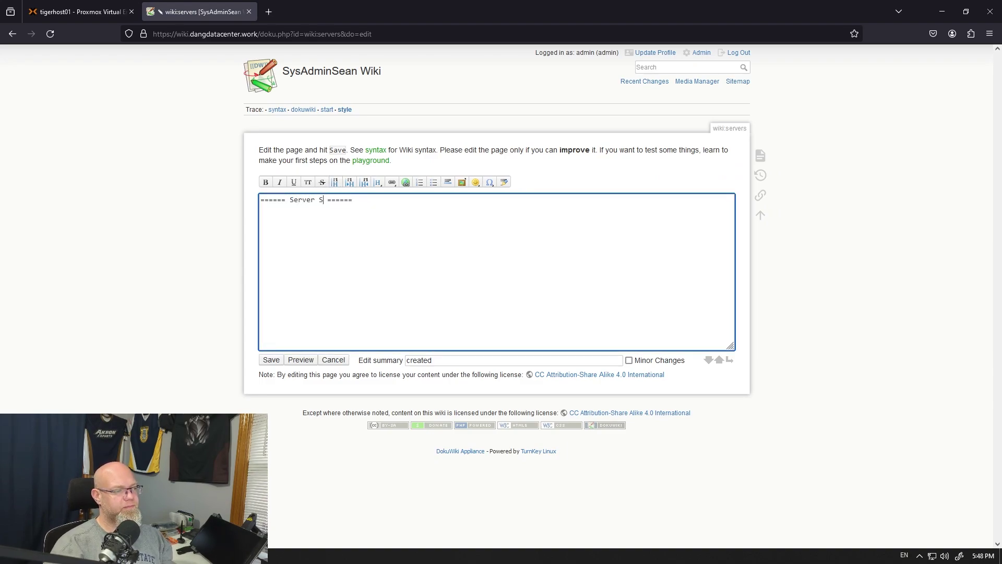
{"action": "key", "text": "BackSpace"}
{"action": "key", "text": "BackSpace"}
{"action": "key", "text": "BackSpace"}
{"action": "type", "text": "uide"}
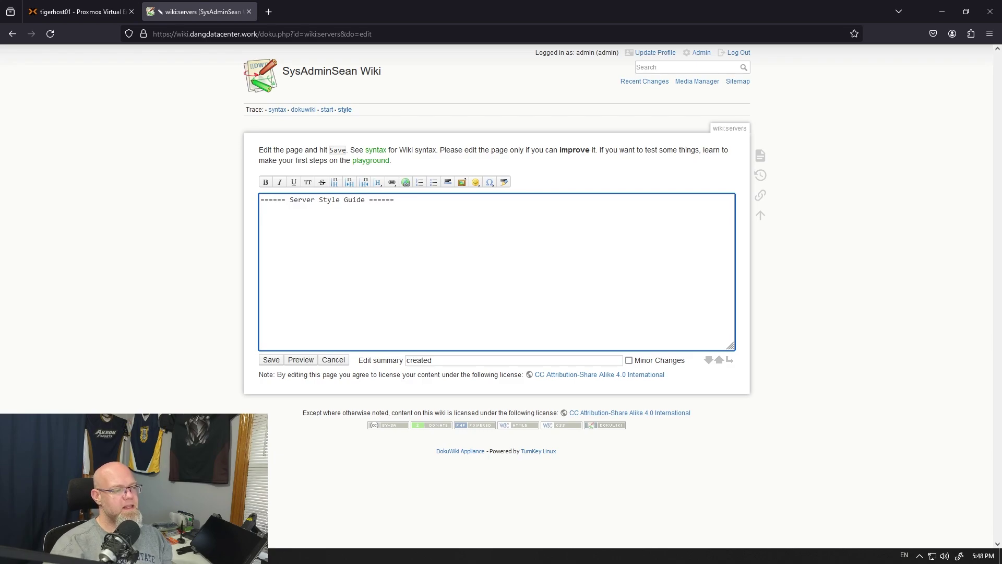
Add the intro sentence about entering needed info in the requested format, then save.
{"action": "key", "text": "End"}
{"action": "key", "text": "Return"}
{"action": "key", "text": "Return"}
{"action": "type", "text": "This style guide"}
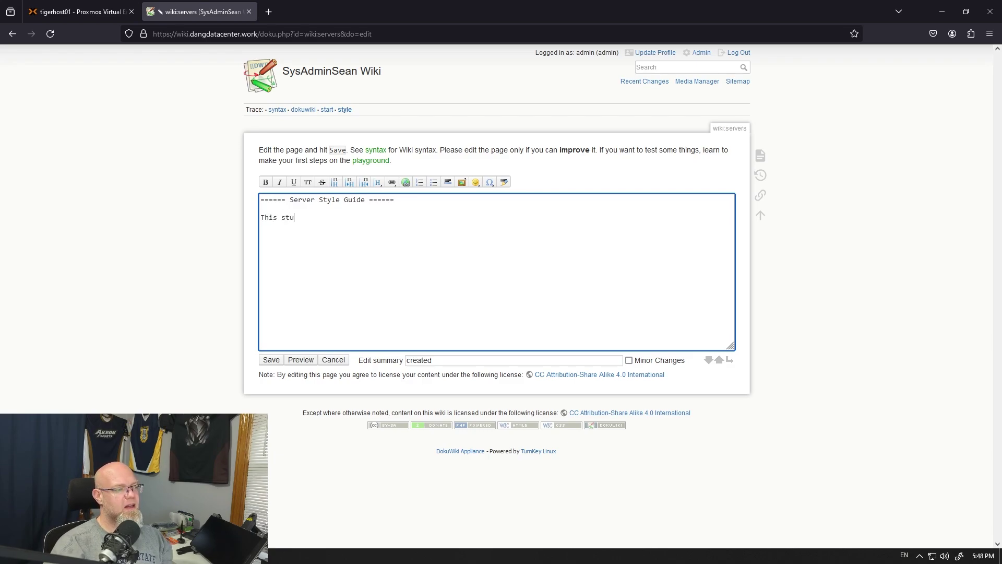
{"action": "type", "text": " will allow you to put i"}
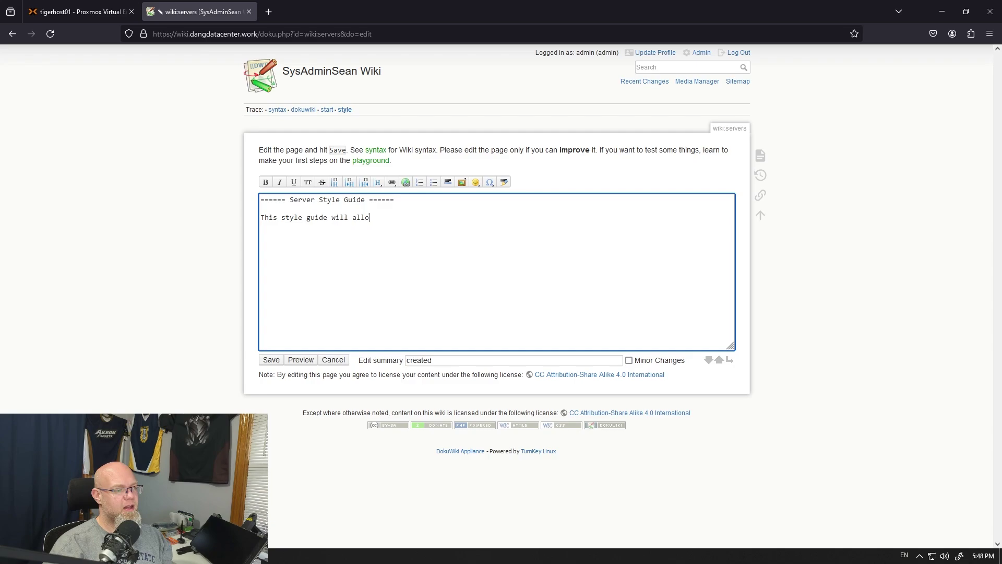
{"action": "type", "text": "n all the"}
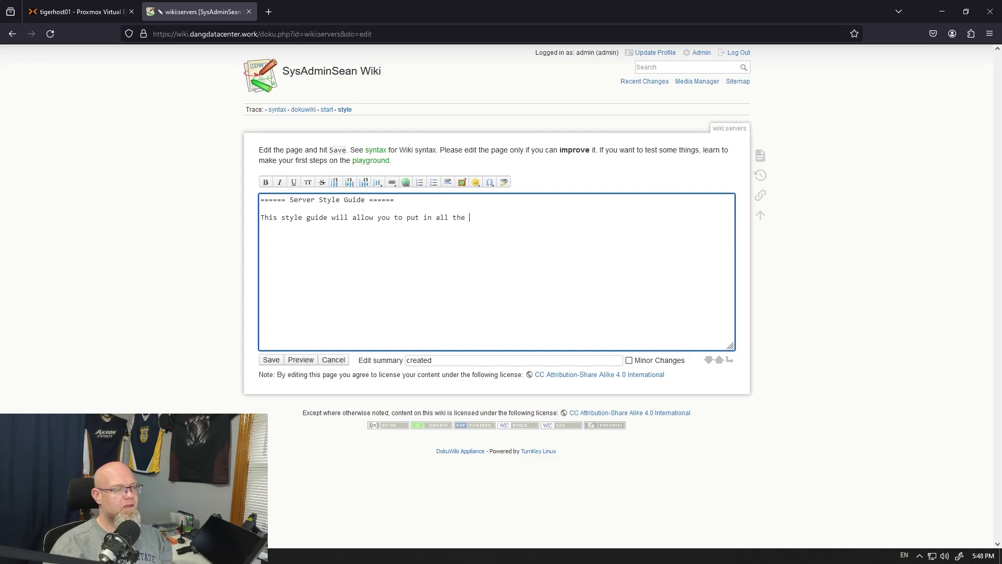
{"action": "type", "text": "needed info i"}
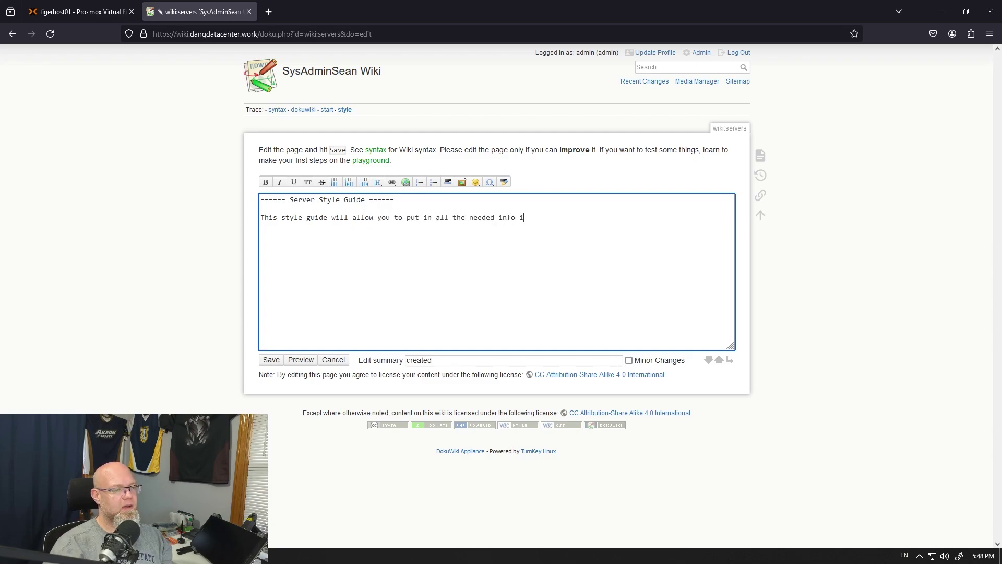
{"action": "type", "text": "n a format we "}
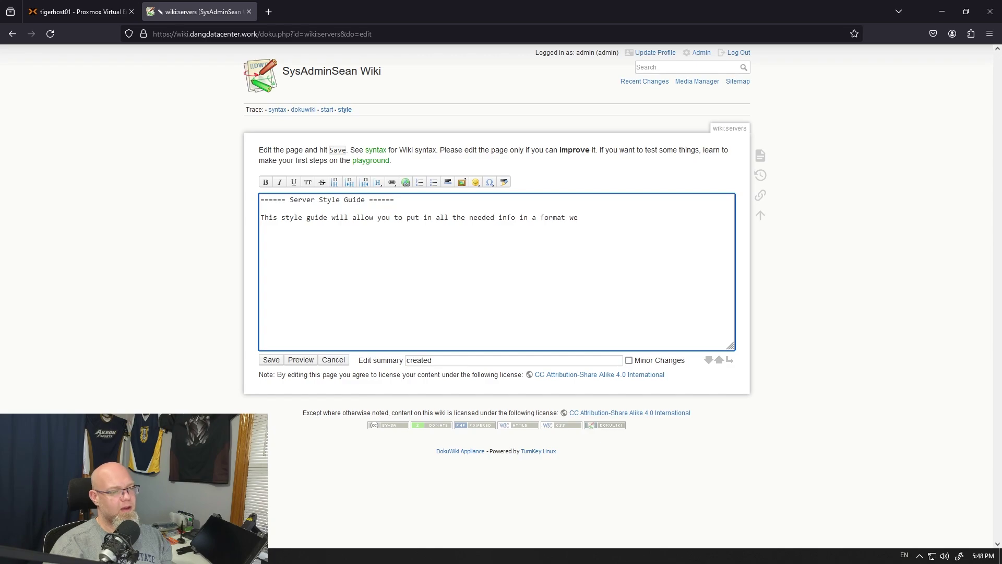
{"action": "type", "text": "request withou"}
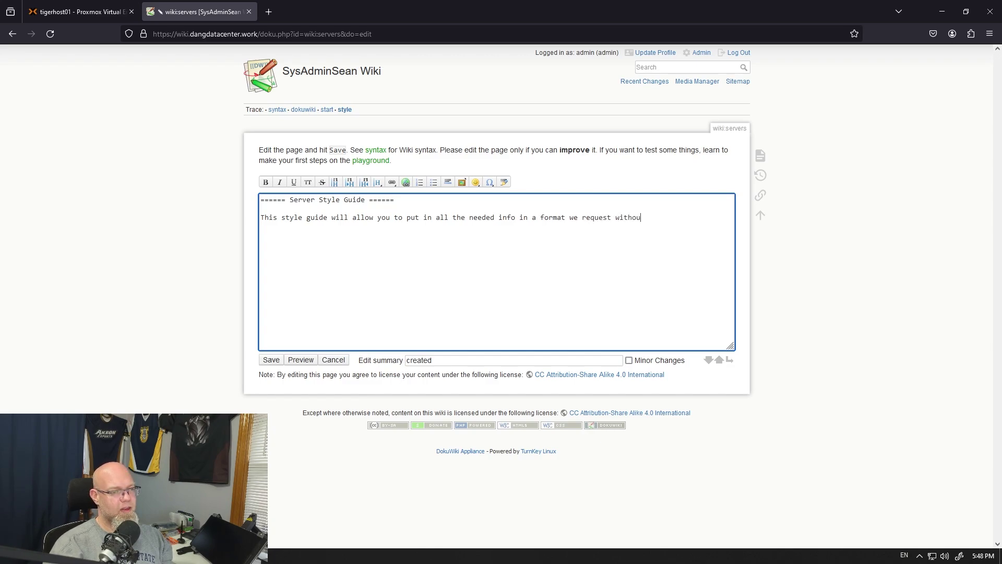
{"action": "type", "text": "t having to "}
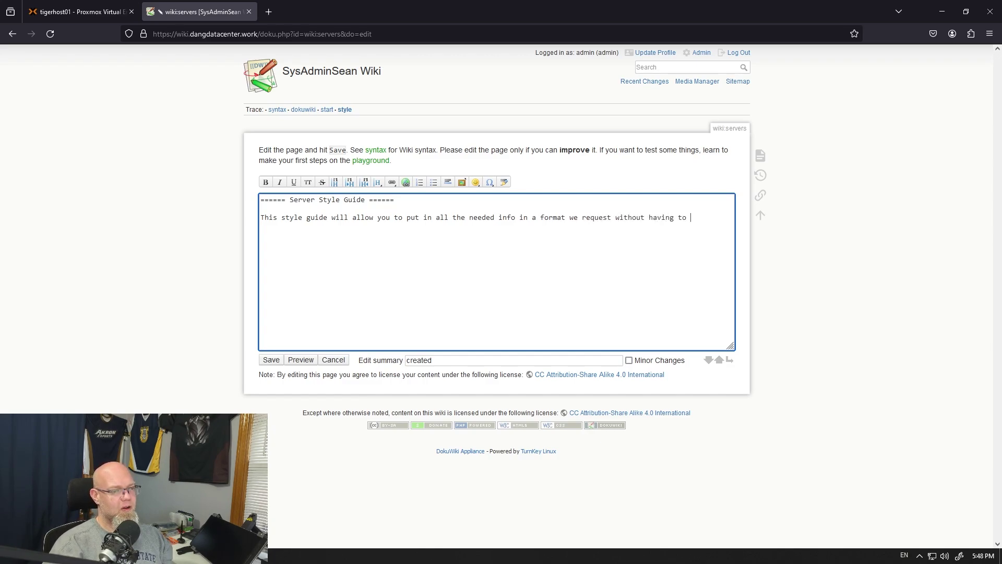
{"action": "type", "text": "learn the documentation."}
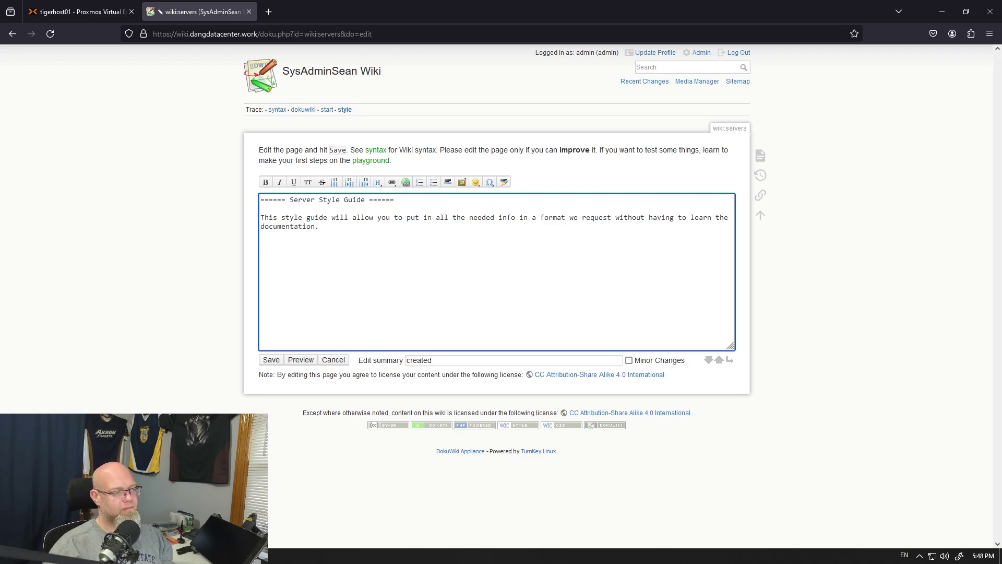
{"action": "key", "text": "BackSpace"}
{"action": "type", "text": "methods"}
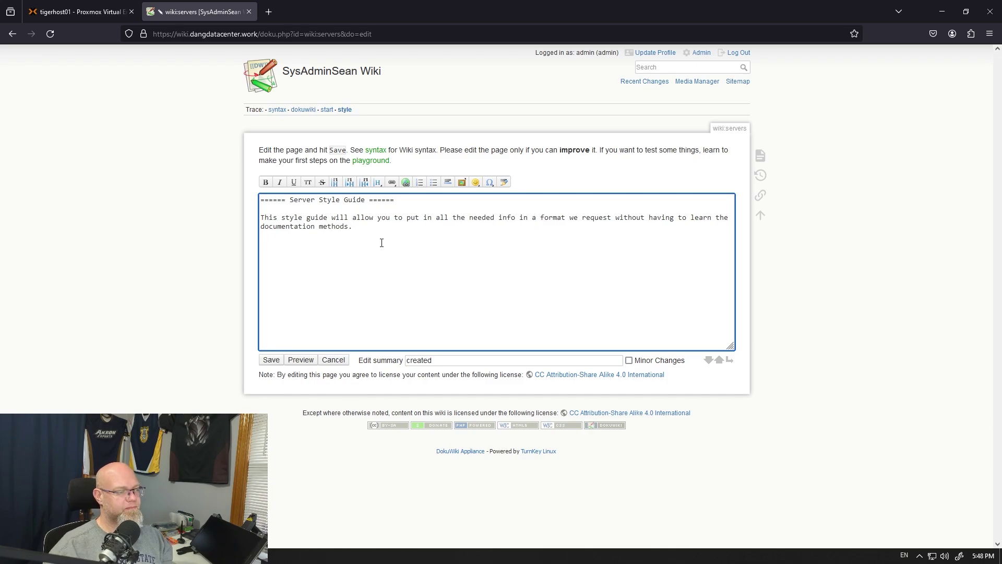
{"action": "left_click", "coordinate": [271, 360]}
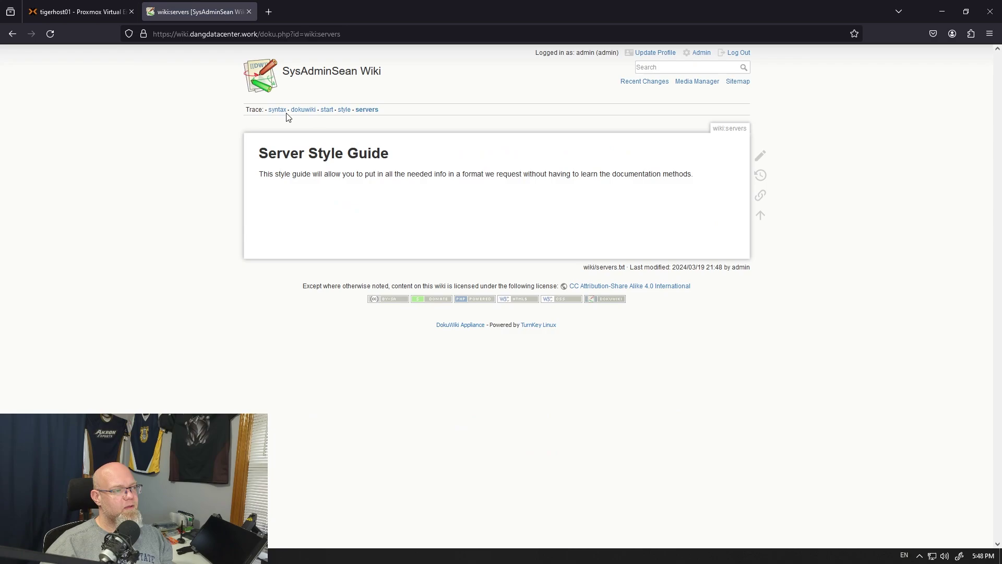
Relink the Style Guide's first item to wiki:ServersStyle labelled 'Server Style Guide' and save.
{"action": "left_click", "coordinate": [328, 111]}
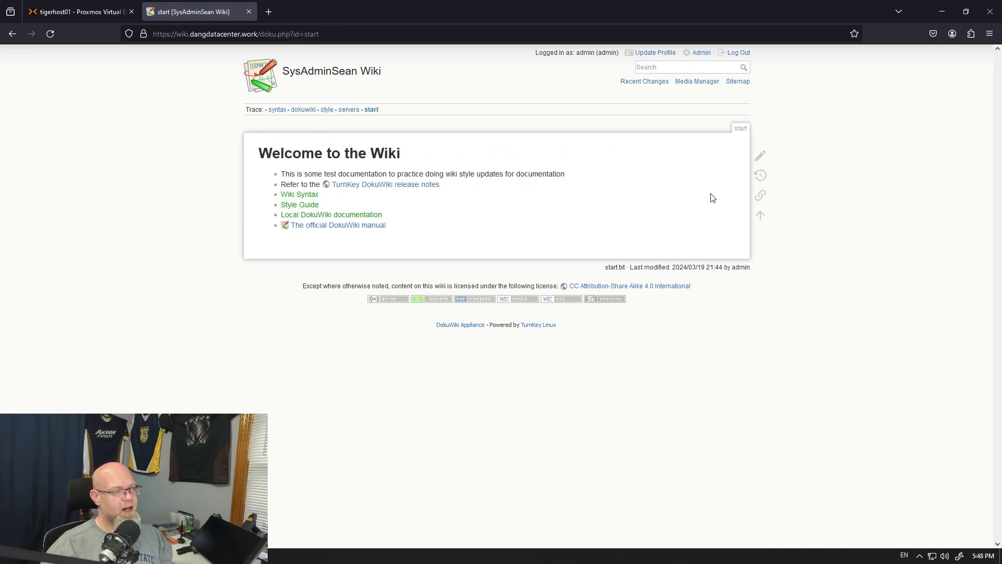
{"action": "left_click", "coordinate": [761, 155]}
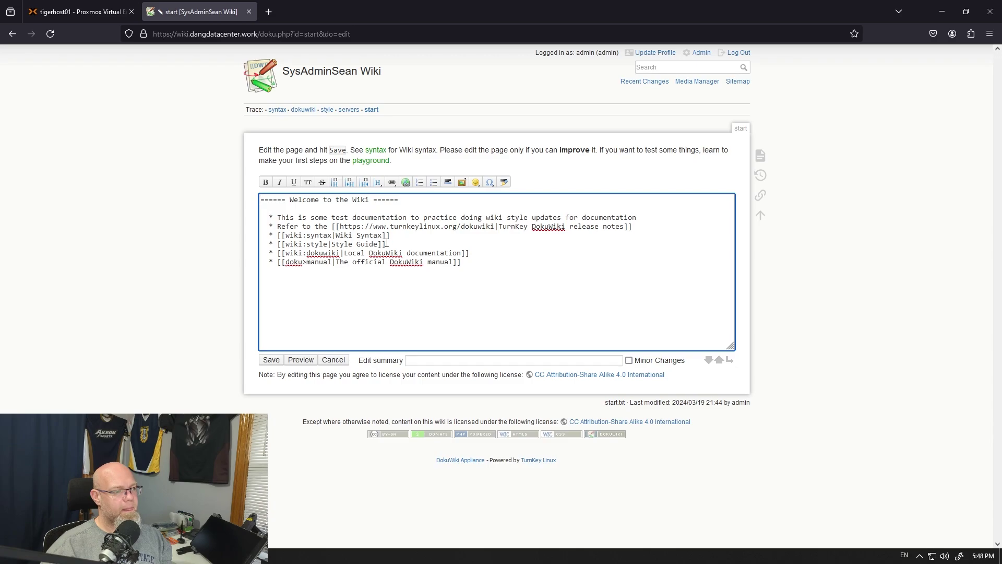
{"action": "left_click", "coordinate": [328, 110]}
{"action": "left_click", "coordinate": [733, 158]}
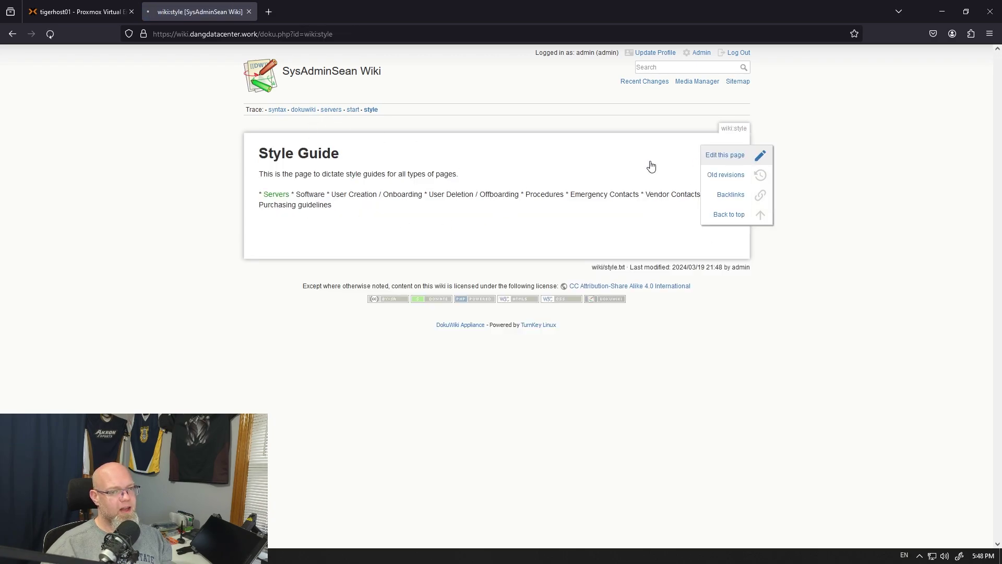
{"action": "type", "text": "Sy"}
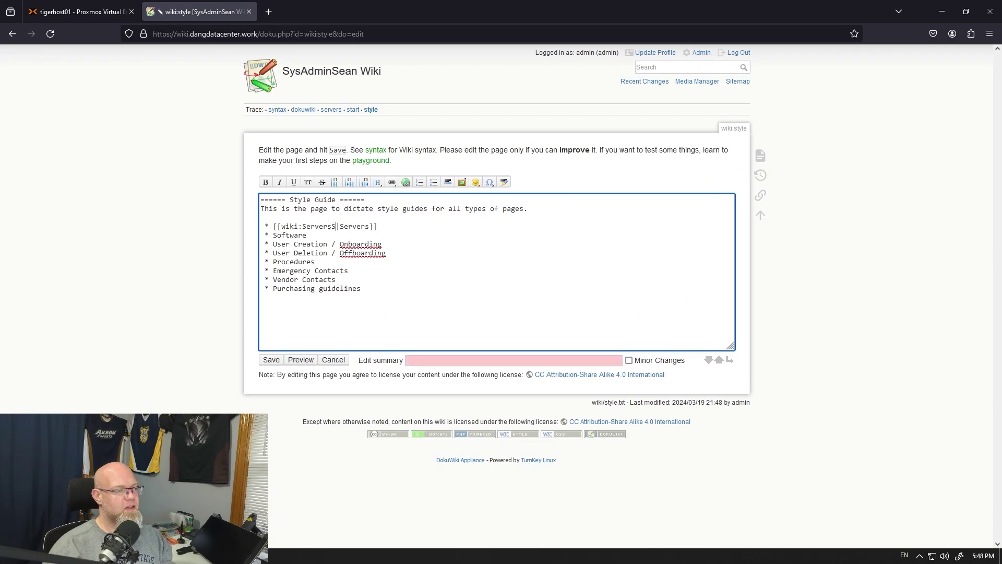
{"action": "type", "text": "yle"}
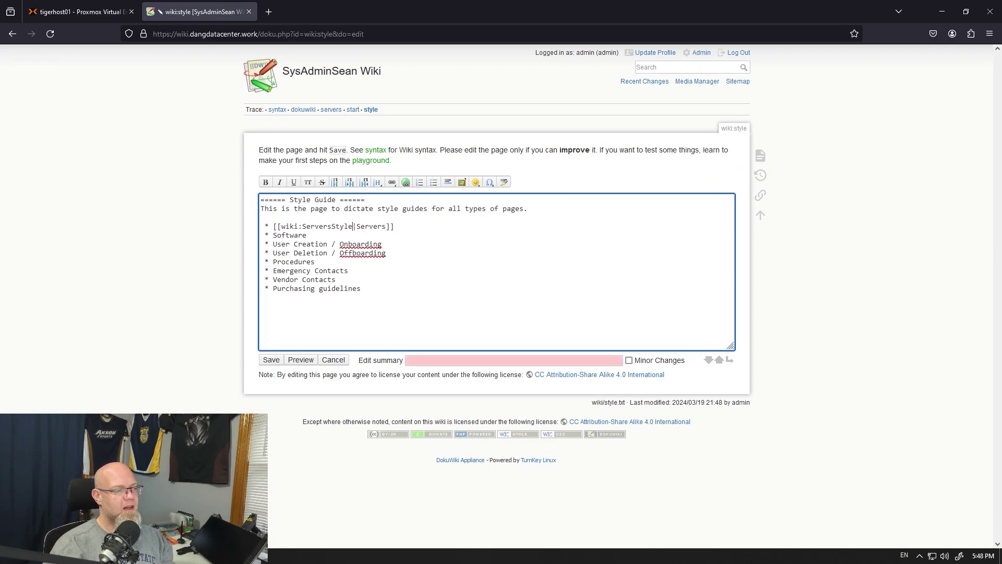
{"action": "left_click", "coordinate": [360, 226]}
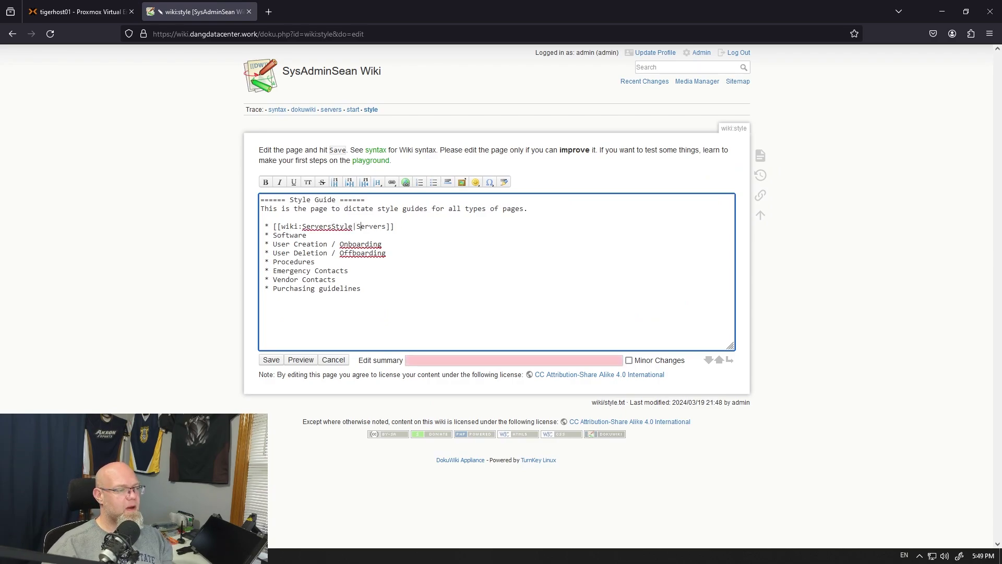
{"action": "type", "text": "Style Guide"}
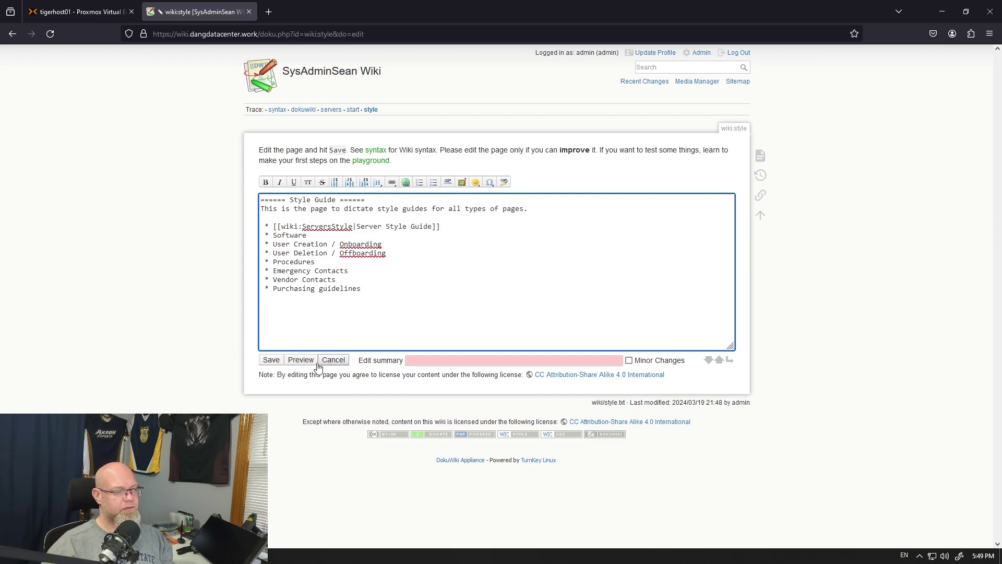
{"action": "left_click", "coordinate": [271, 360]}
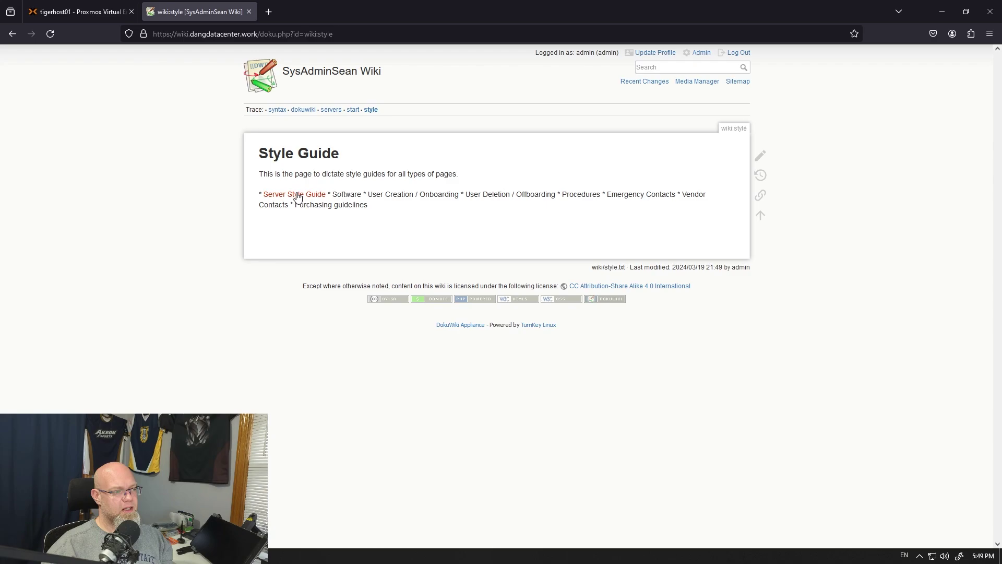
Cut all the text from wiki:servers and save it empty, deleting that page.
{"action": "left_click", "coordinate": [331, 111]}
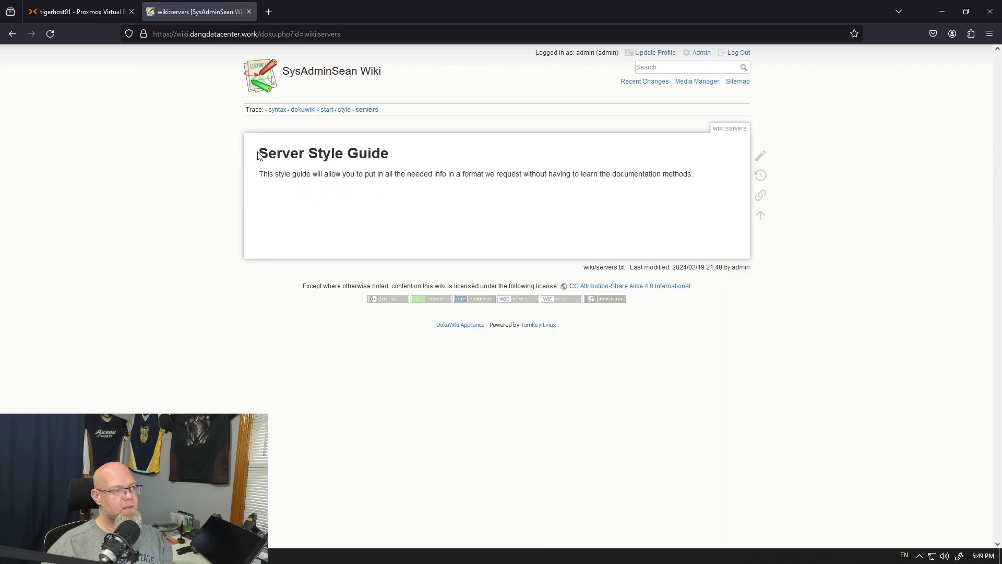
{"action": "left_click", "coordinate": [761, 155]}
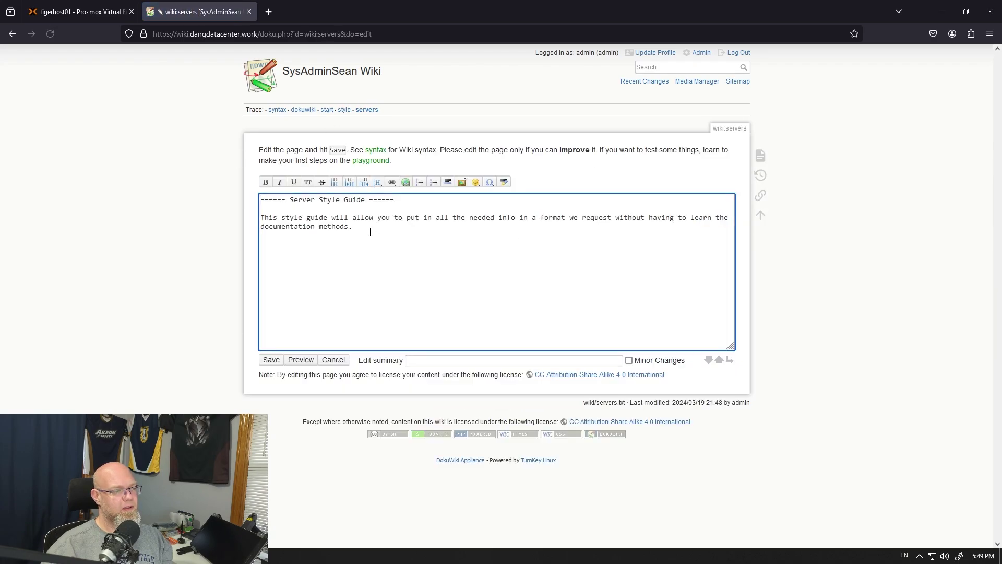
{"action": "left_click_drag", "start_coordinate": [368, 230], "coordinate": [233, 201]}
{"action": "right_click", "coordinate": [289, 203]}
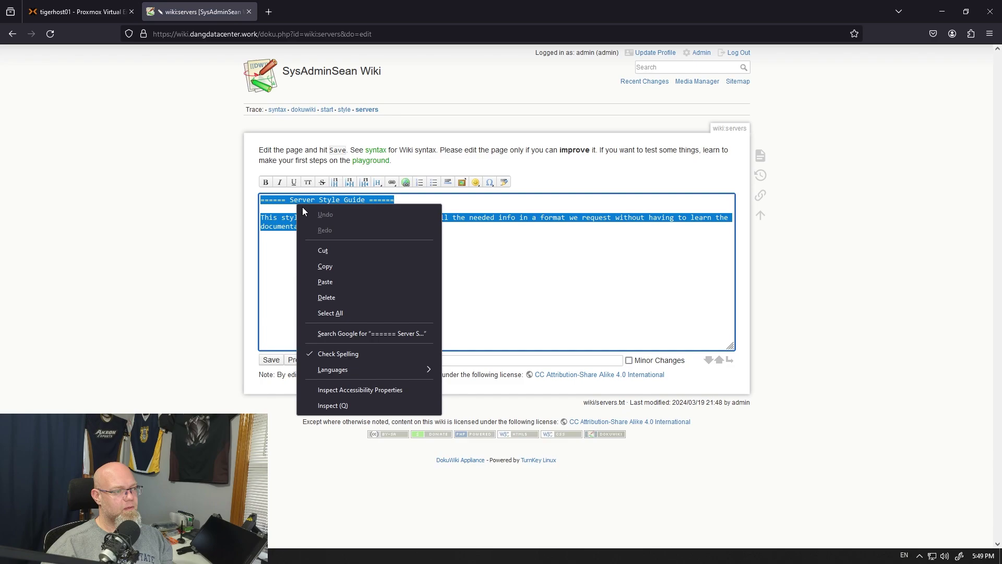
{"action": "left_click", "coordinate": [331, 267]}
{"action": "left_click", "coordinate": [271, 359]}
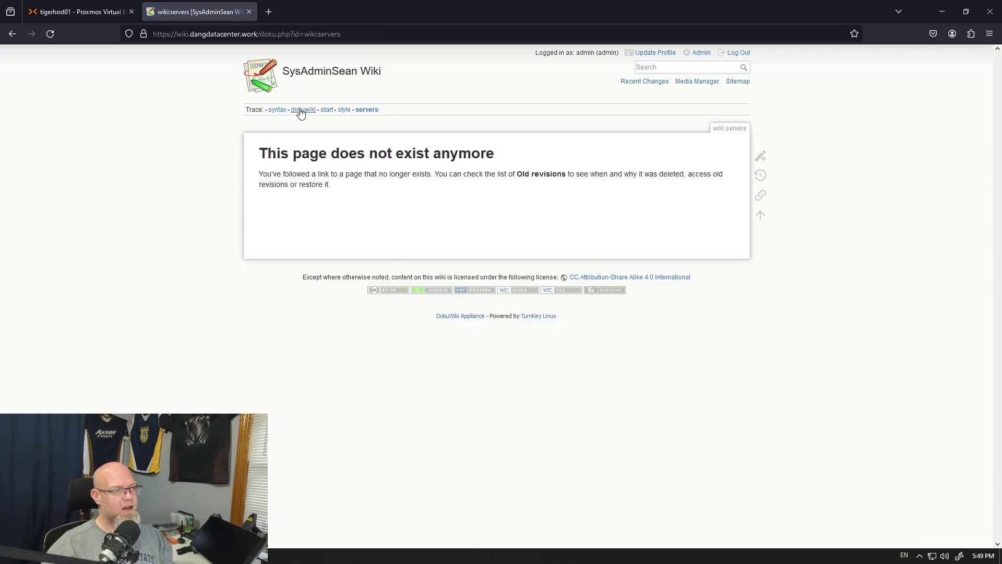
Create the serversstyle page from the Server Style Guide link, paste the text in, and save.
{"action": "left_click", "coordinate": [346, 110]}
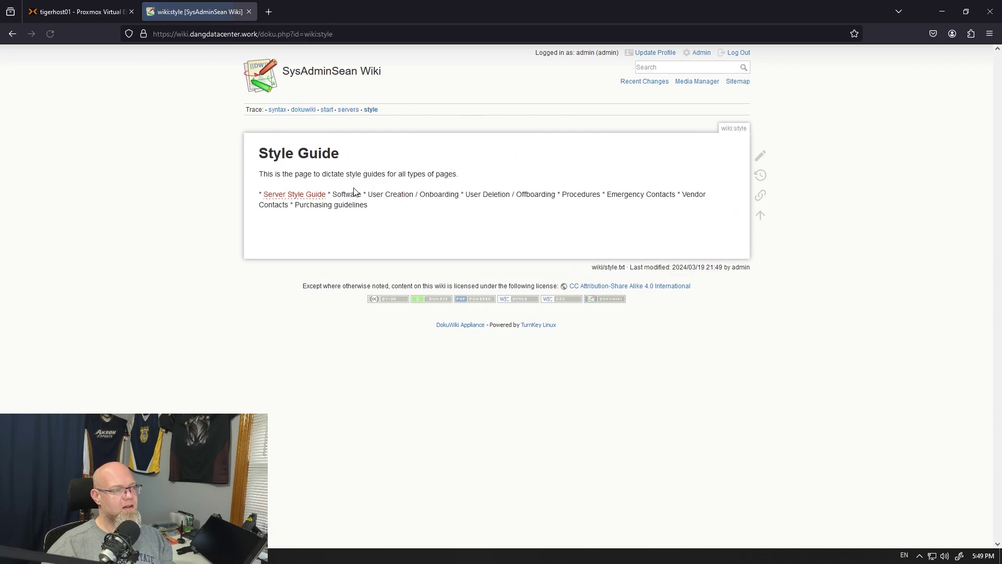
{"action": "left_click", "coordinate": [294, 194]}
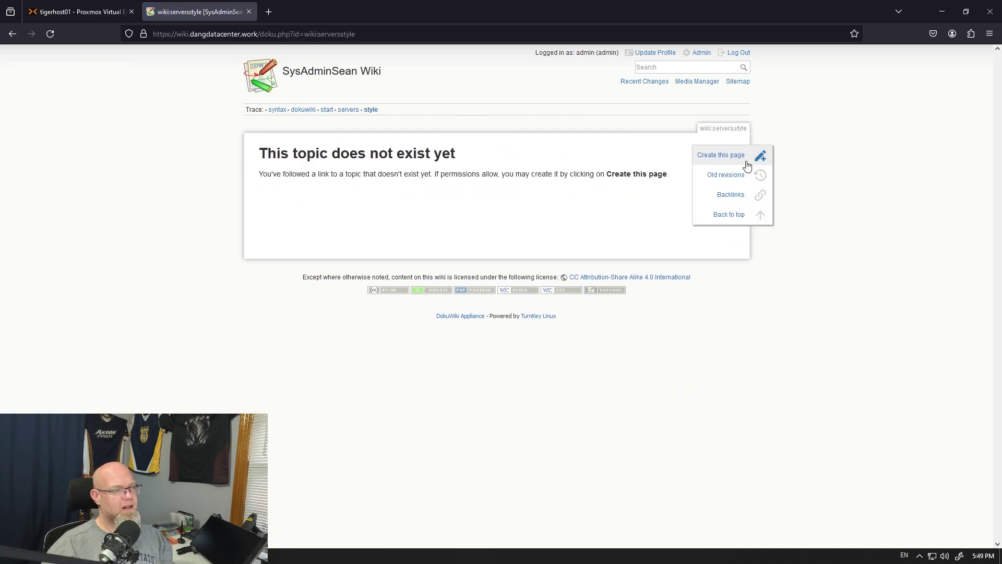
{"action": "left_click", "coordinate": [751, 160]}
{"action": "key", "text": "ctrl+v"}
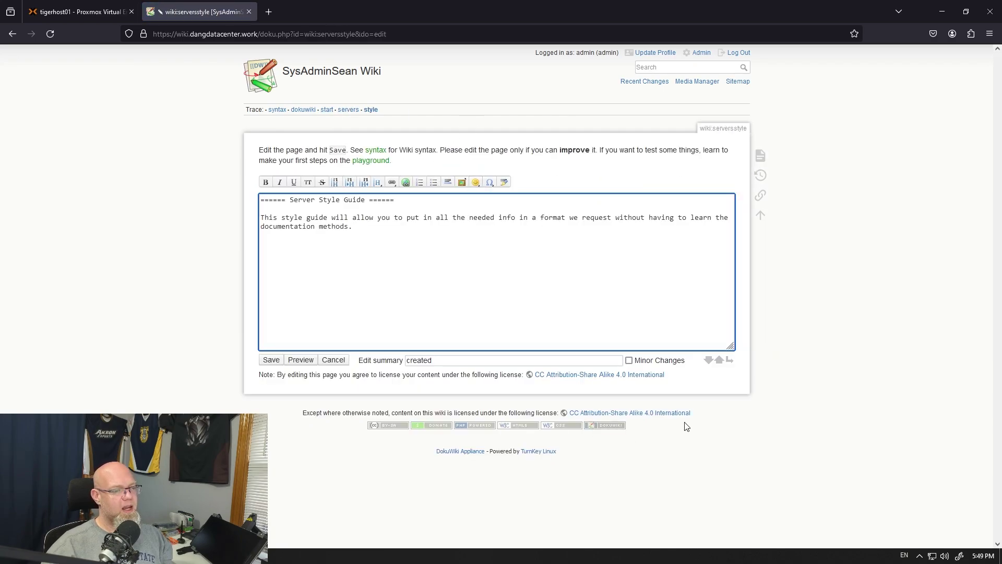
{"action": "left_click", "coordinate": [266, 363]}
{"action": "left_click", "coordinate": [327, 110]}
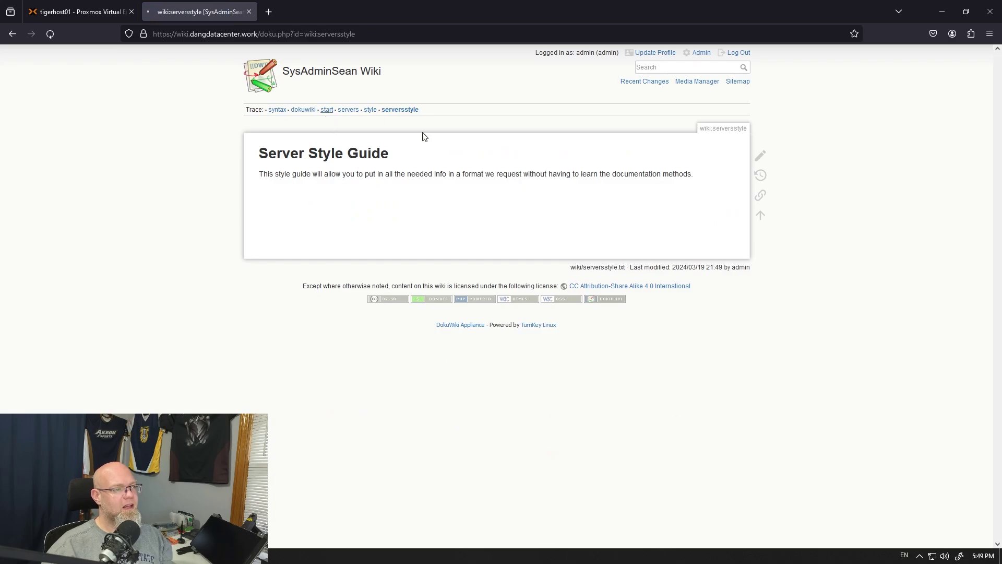
Add a [[wiki:Server]] line to the start page, save it, and follow the new Server link.
{"action": "left_click", "coordinate": [760, 155]}
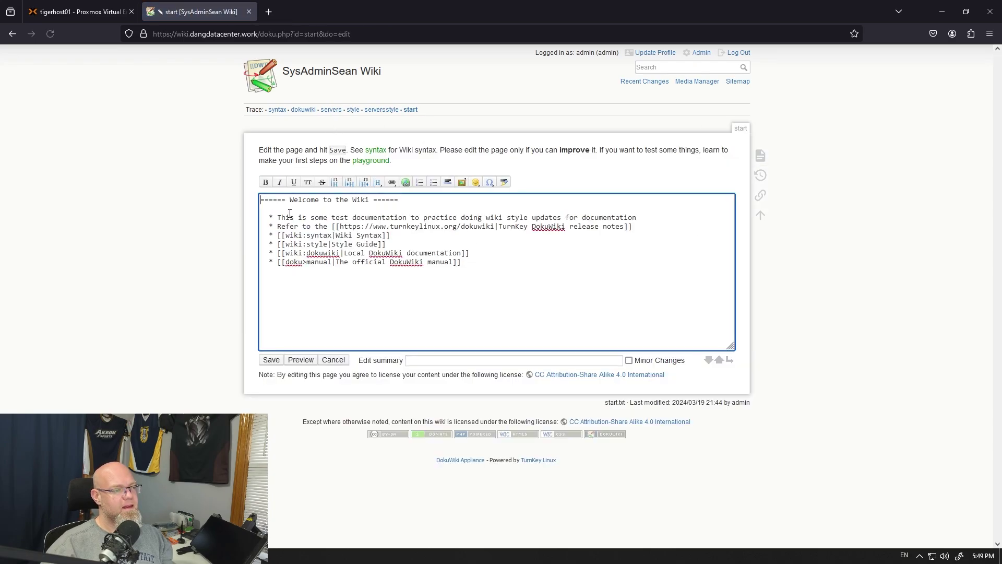
{"action": "type", "text": "\\"}
{"action": "key", "text": "Return"}
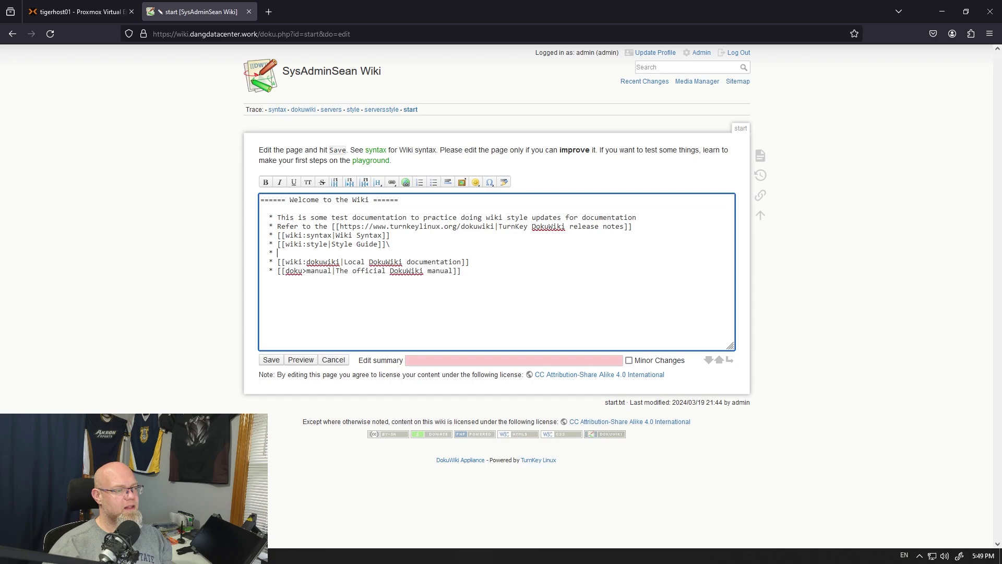
{"action": "type", "text": "[[wiki"}
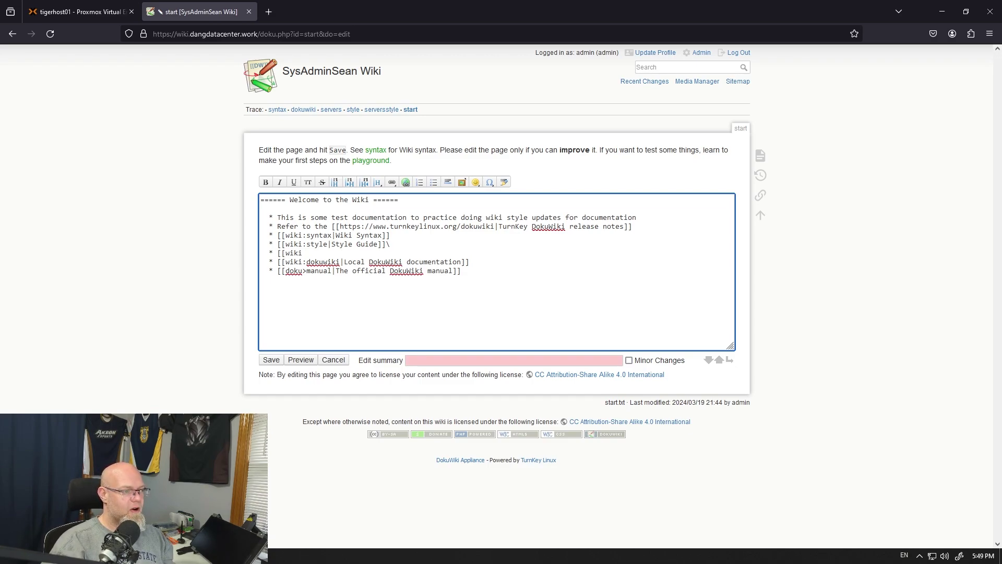
{"action": "type", "text": ":Server"}
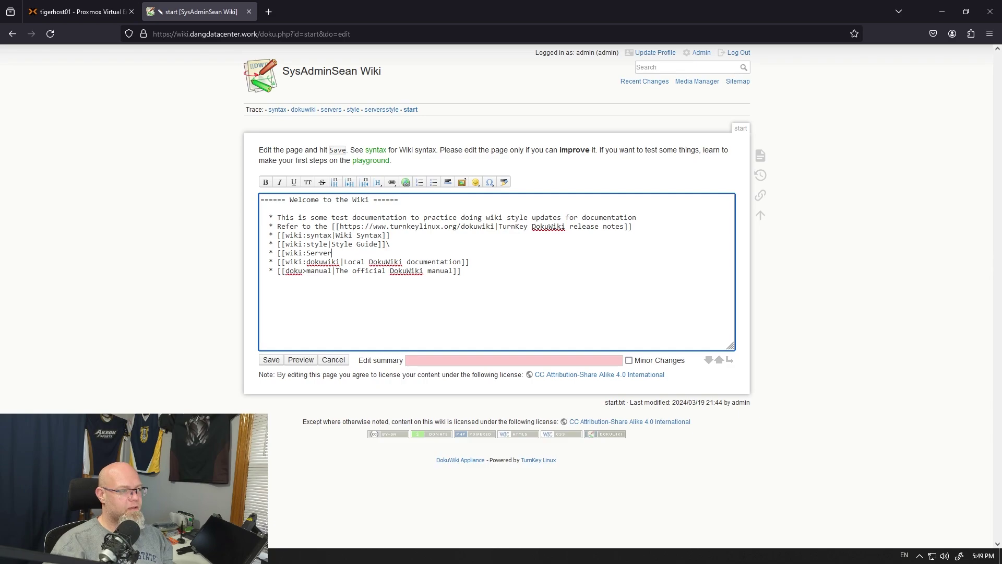
{"action": "type", "text": "]]"}
{"action": "left_click", "coordinate": [271, 360]}
{"action": "left_click", "coordinate": [300, 213]}
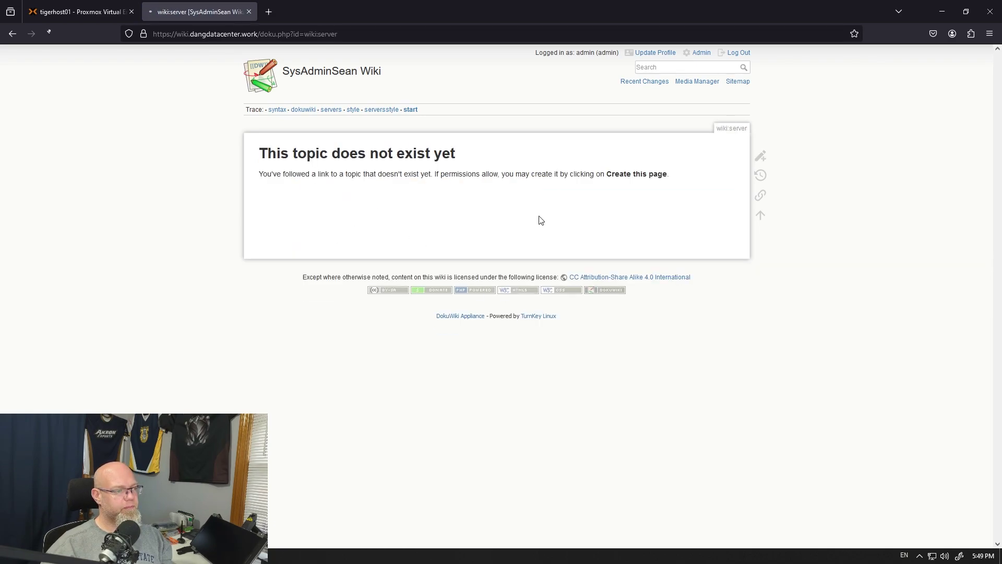
Create the server page as a bullet list of server one through server four, and save.
{"action": "left_click", "coordinate": [760, 157]}
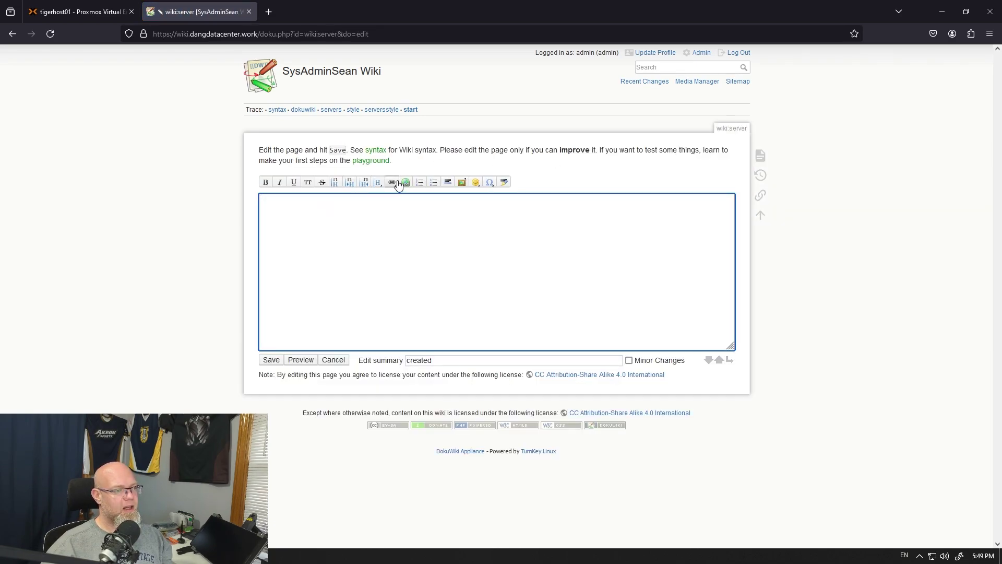
{"action": "left_click", "coordinate": [433, 184]}
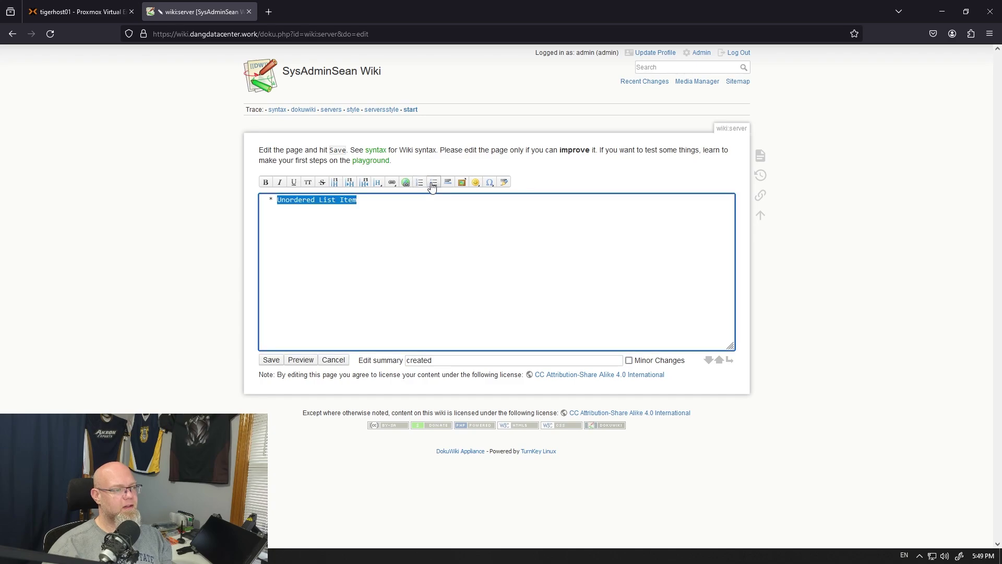
{"action": "type", "text": "server one"}
{"action": "key", "text": "Return"}
{"action": "type", "text": "server 2"}
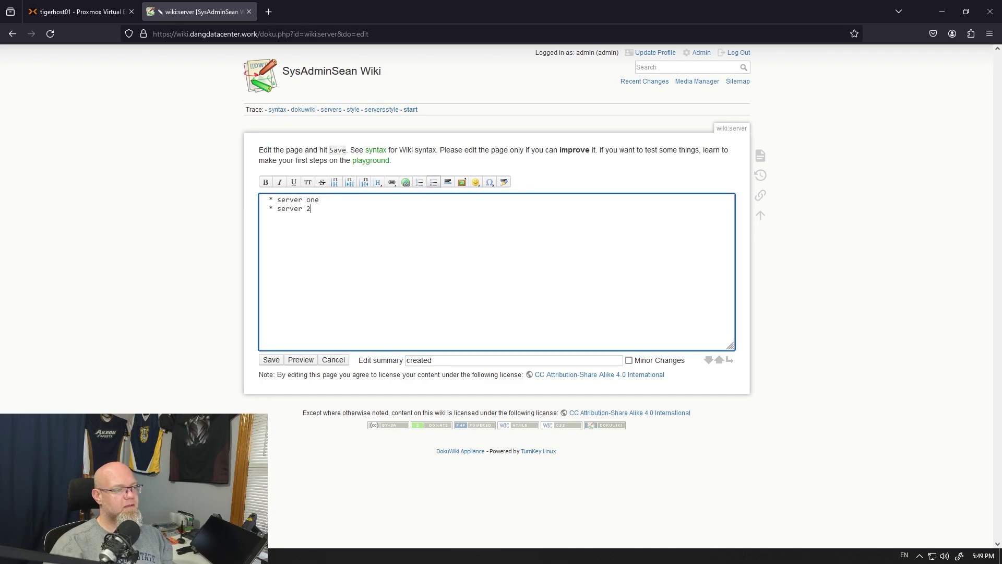
{"action": "type", "text": "wo"}
{"action": "key", "text": "Return"}
{"action": "type", "text": "server three"}
{"action": "key", "text": "Return"}
{"action": "type", "text": "server four"}
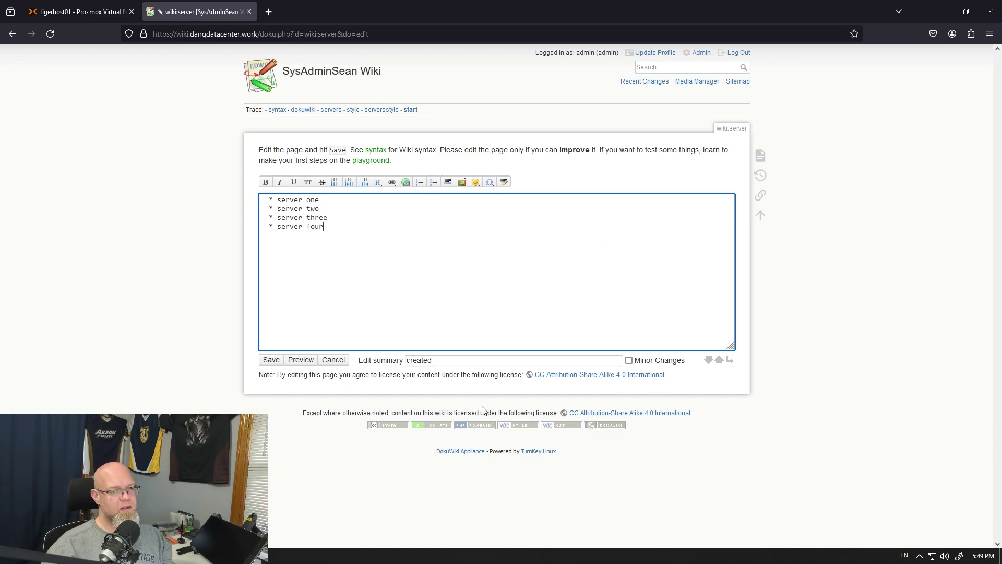
{"action": "left_click", "coordinate": [275, 362]}
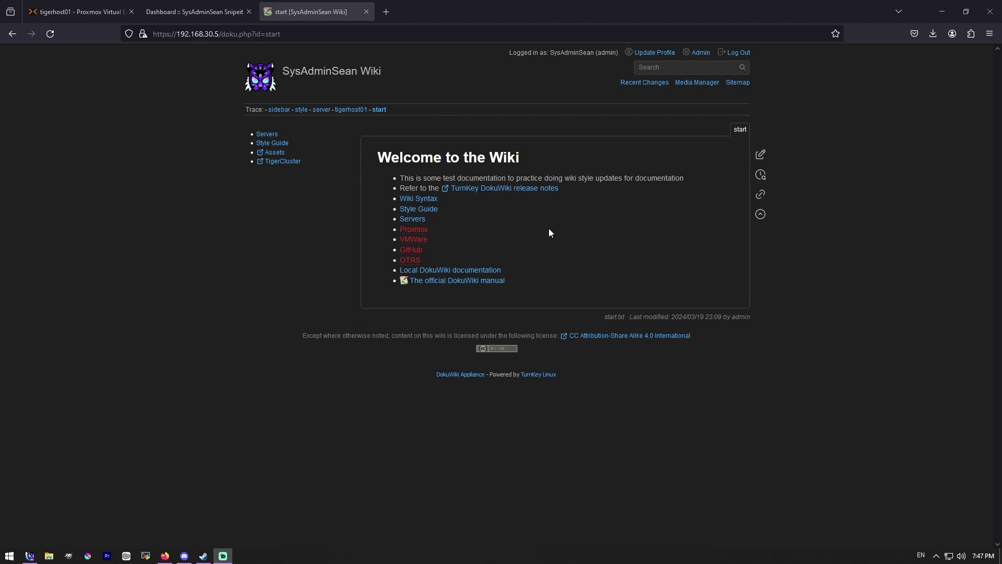
Bring up the link options for the dark-themed sidebar's Servers link to open it in a new tab.
{"action": "right_click", "coordinate": [267, 138]}
Open Servers, then Tigerhost01, then Tigerhost01's Asset Link, each in its own new tab.
{"action": "left_click", "coordinate": [281, 152]}
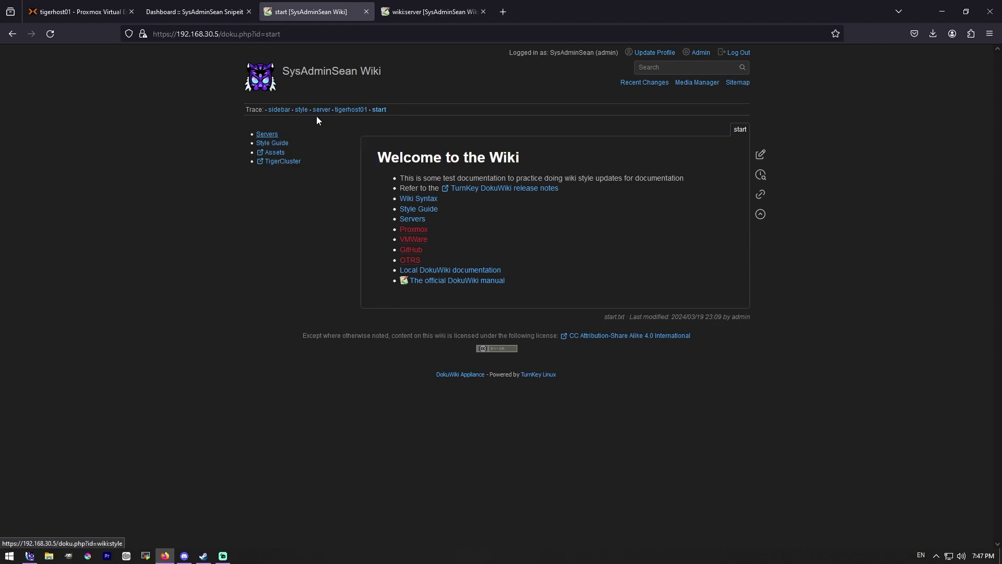
{"action": "left_click", "coordinate": [433, 15]}
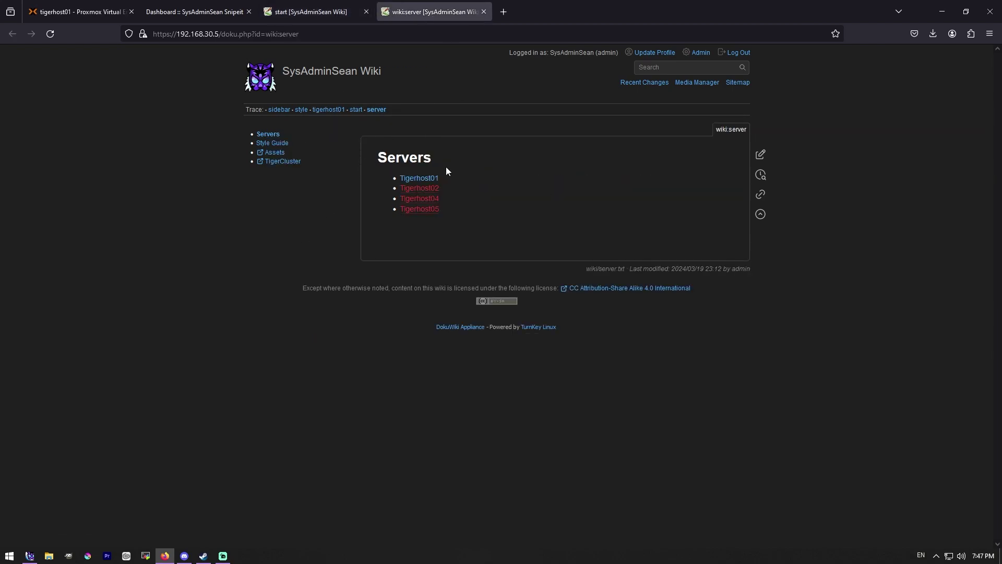
{"action": "right_click", "coordinate": [421, 180]}
{"action": "left_click", "coordinate": [438, 189]}
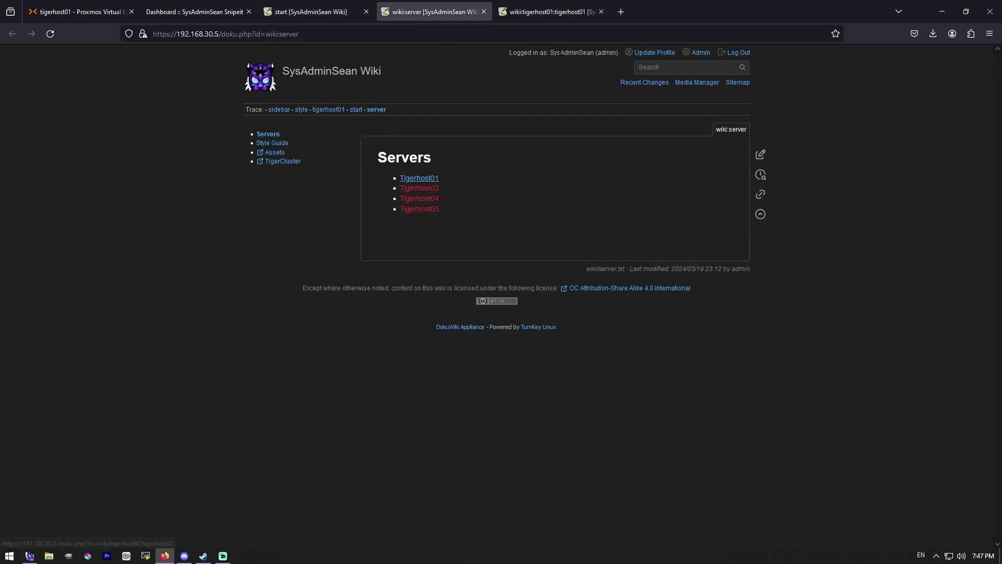
{"action": "left_click", "coordinate": [559, 14]}
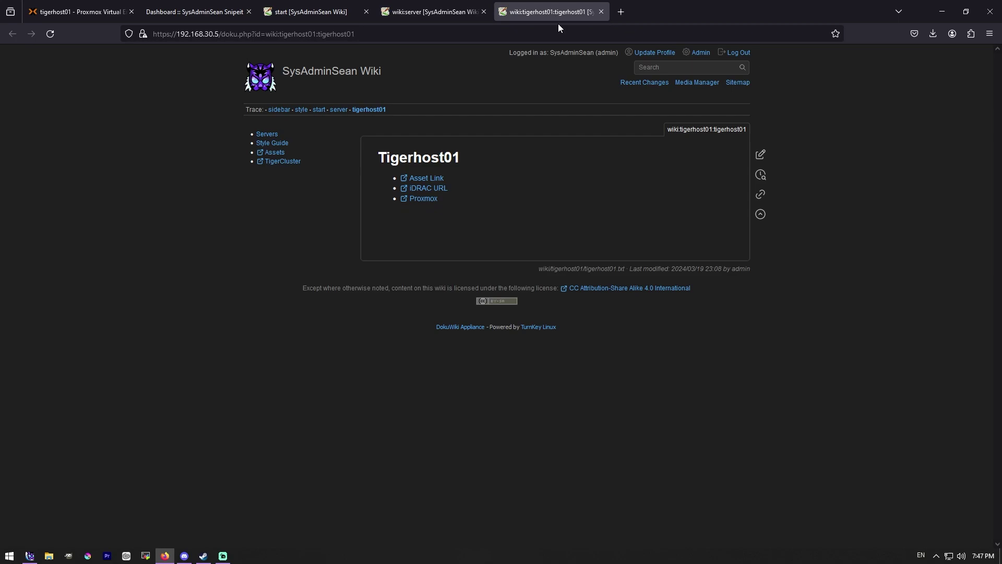
{"action": "right_click", "coordinate": [430, 181]}
{"action": "left_click", "coordinate": [445, 189]}
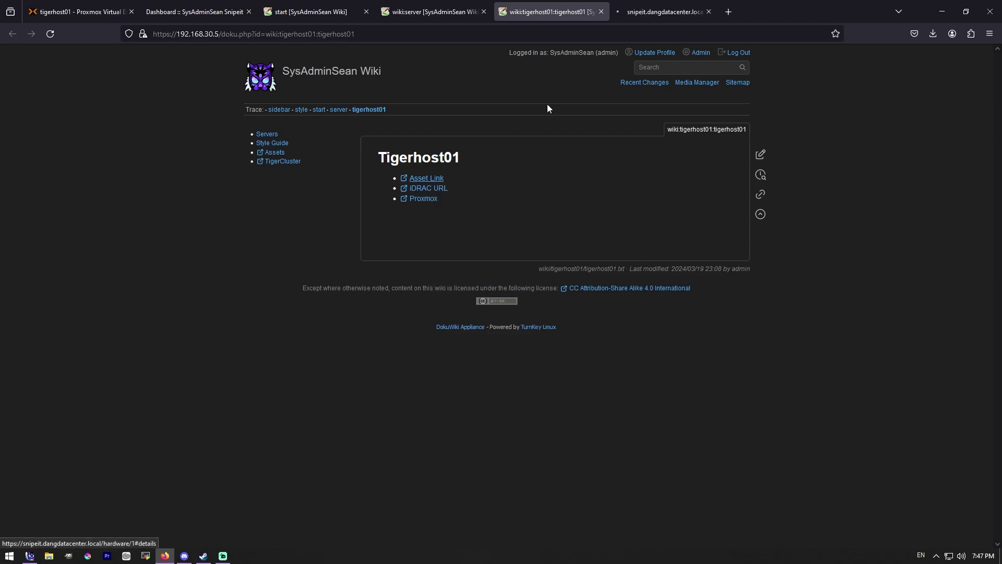
Look over the TigerHost01 asset Info fields in Snipe-IT, then close that tab.
{"action": "left_click", "coordinate": [659, 15]}
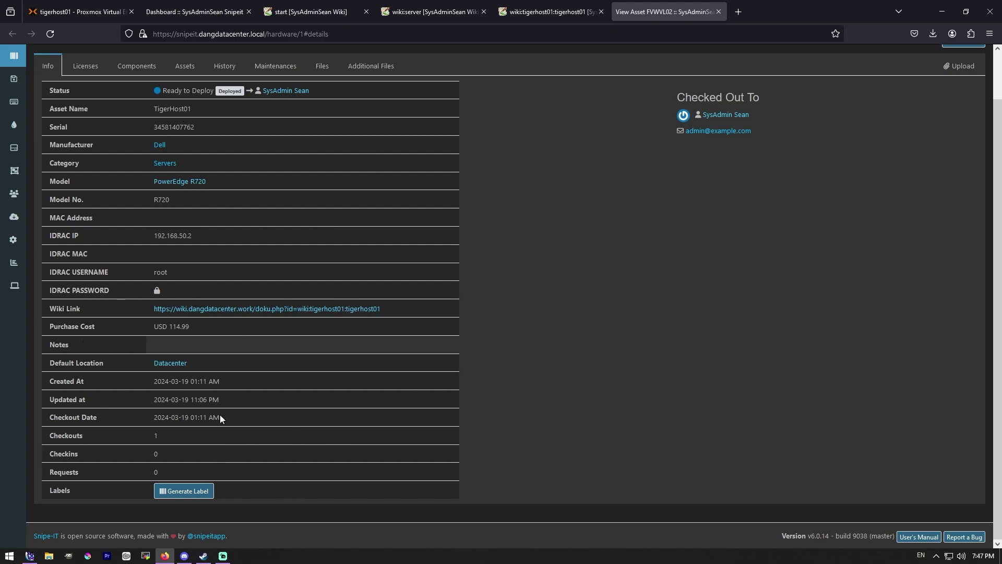
{"action": "left_click", "coordinate": [186, 496]}
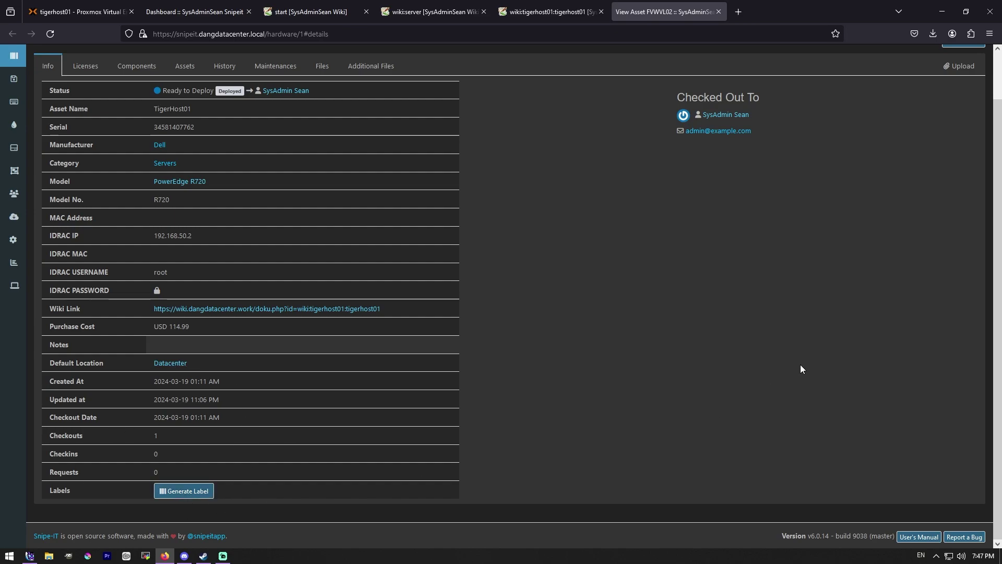
{"action": "left_click", "coordinate": [719, 12]}
{"action": "right_click", "coordinate": [440, 193]}
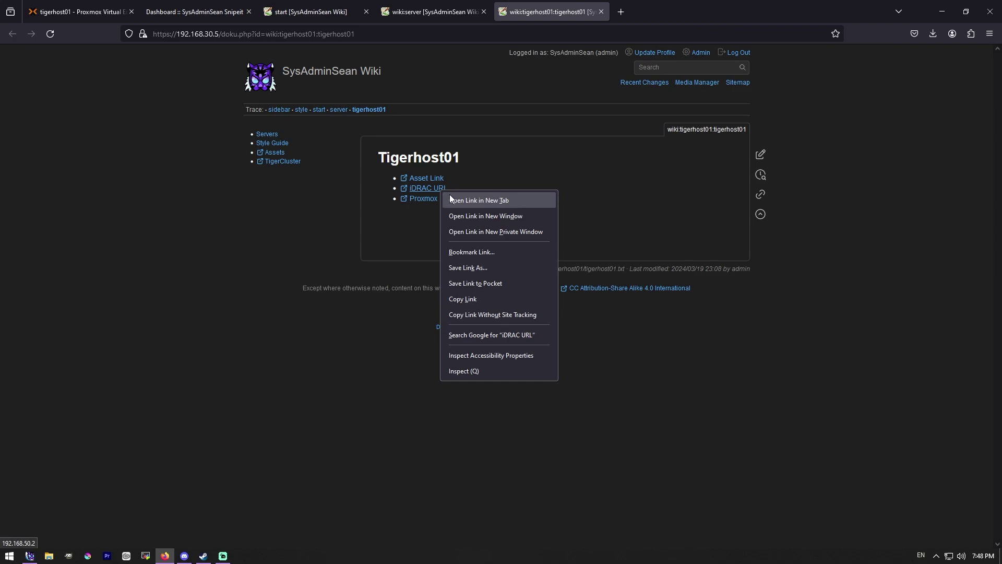
{"action": "left_click", "coordinate": [470, 198]}
{"action": "left_click", "coordinate": [677, 19]}
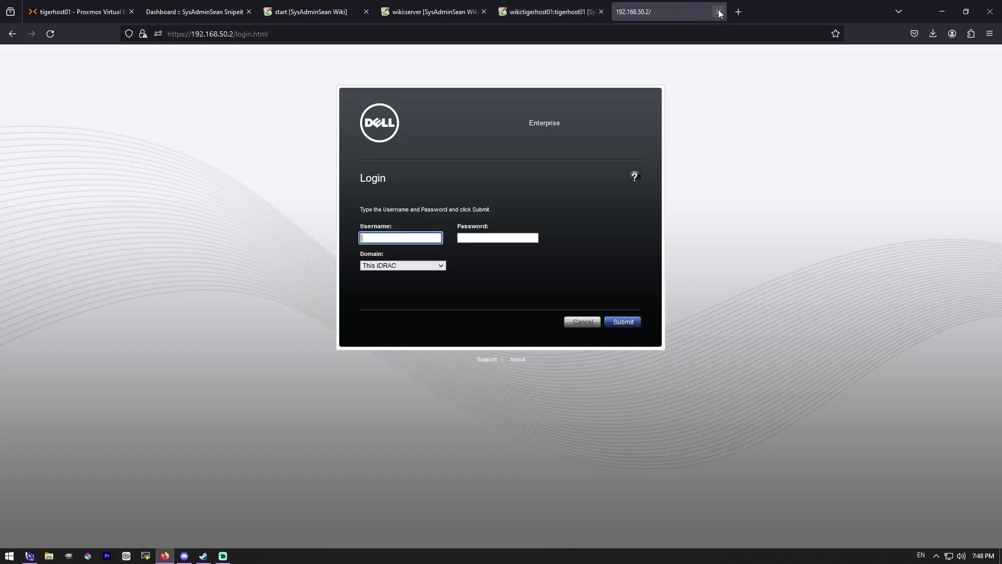
{"action": "left_click", "coordinate": [719, 11]}
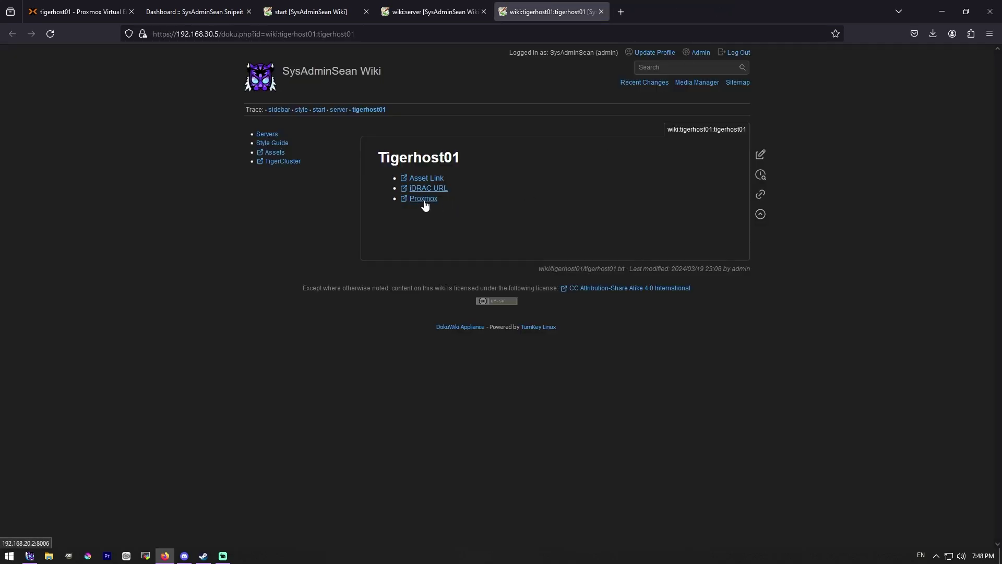
{"action": "right_click", "coordinate": [426, 204]}
{"action": "left_click", "coordinate": [457, 210]}
{"action": "left_click", "coordinate": [675, 16]}
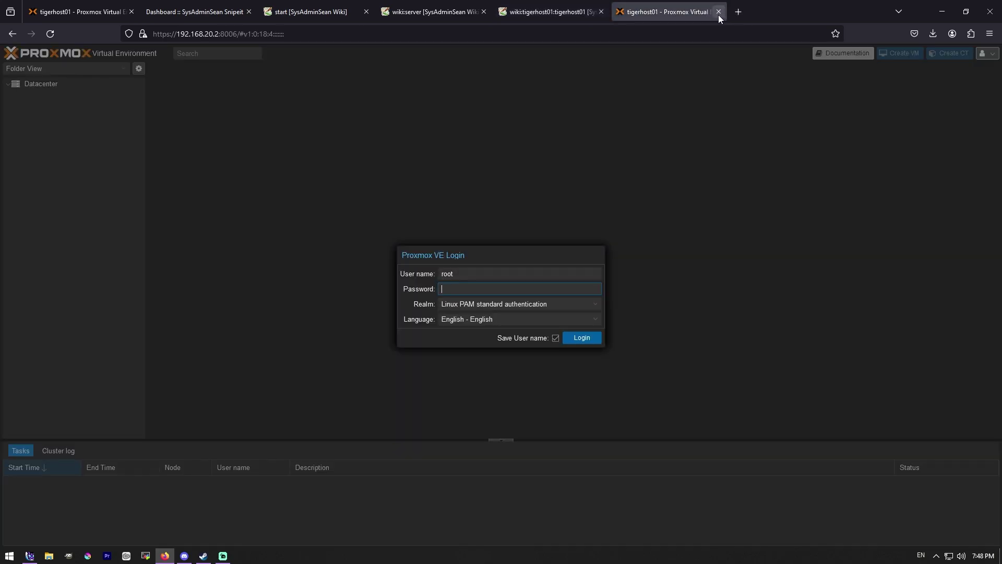
{"action": "left_click", "coordinate": [718, 11]}
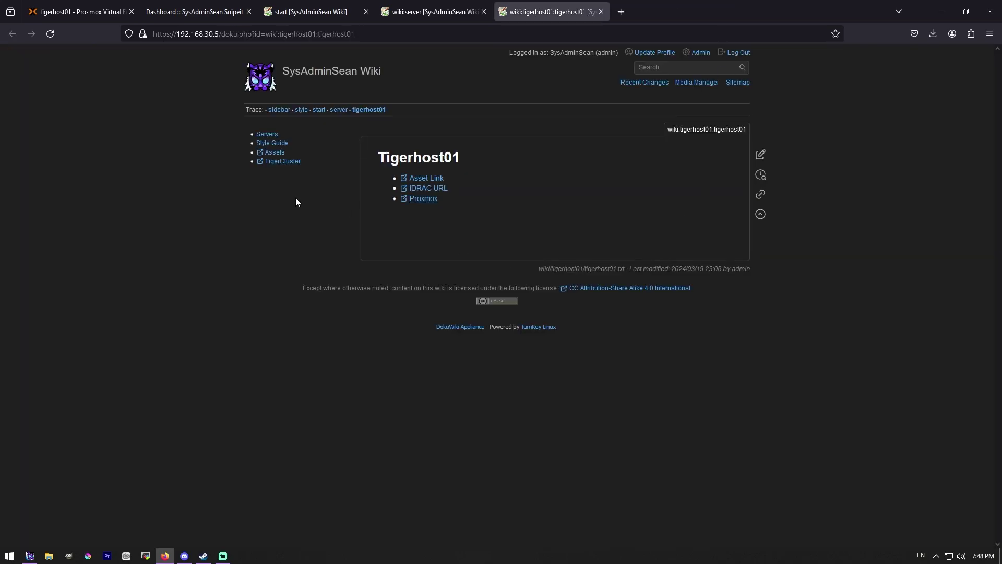
{"action": "right_click", "coordinate": [281, 155]}
{"action": "left_click", "coordinate": [291, 165]}
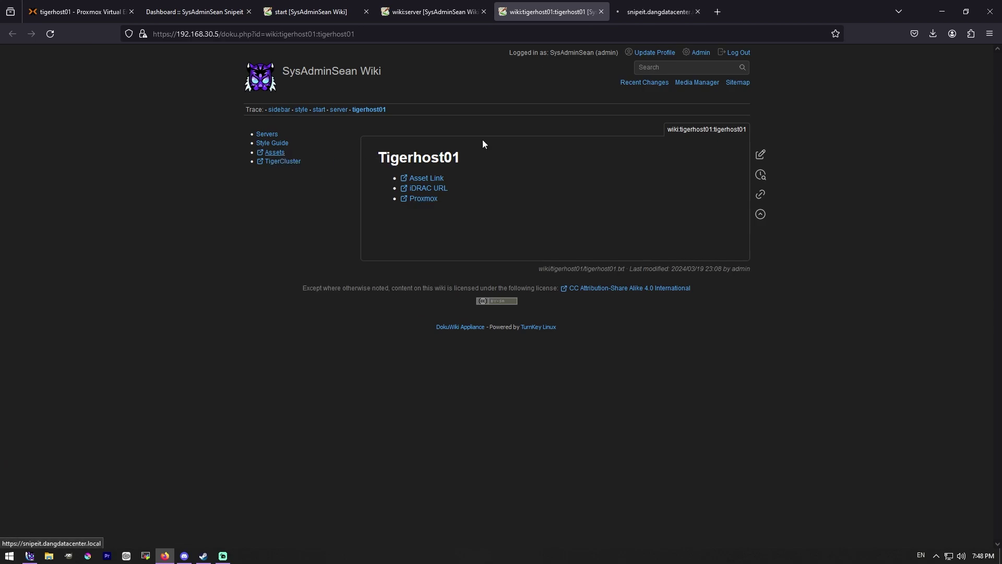
{"action": "left_click", "coordinate": [662, 14]}
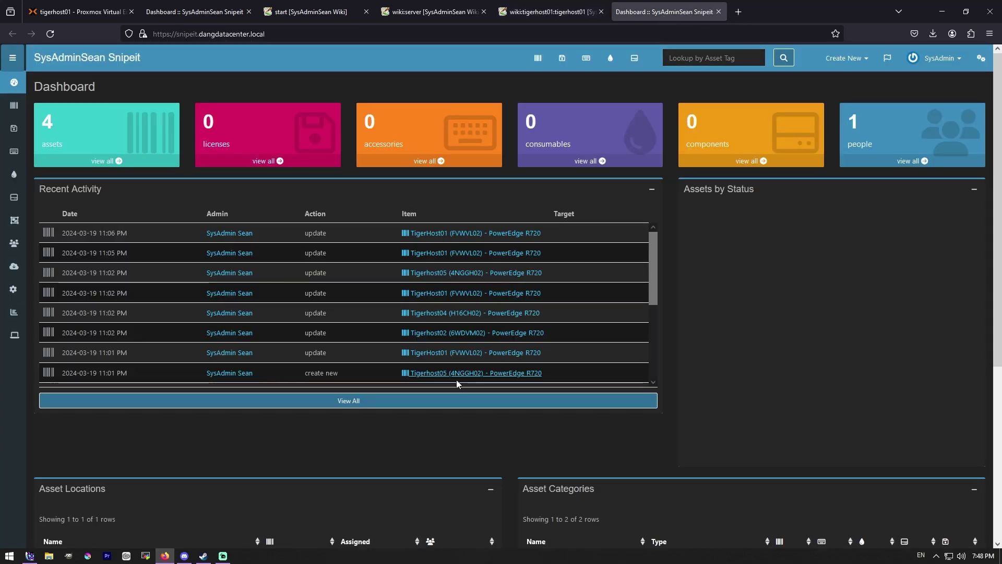
{"action": "scroll", "coordinate": [410, 313], "scroll_direction": "down", "scroll_amount": 3}
{"action": "scroll", "coordinate": [409, 311], "scroll_direction": "up", "scroll_amount": 1}
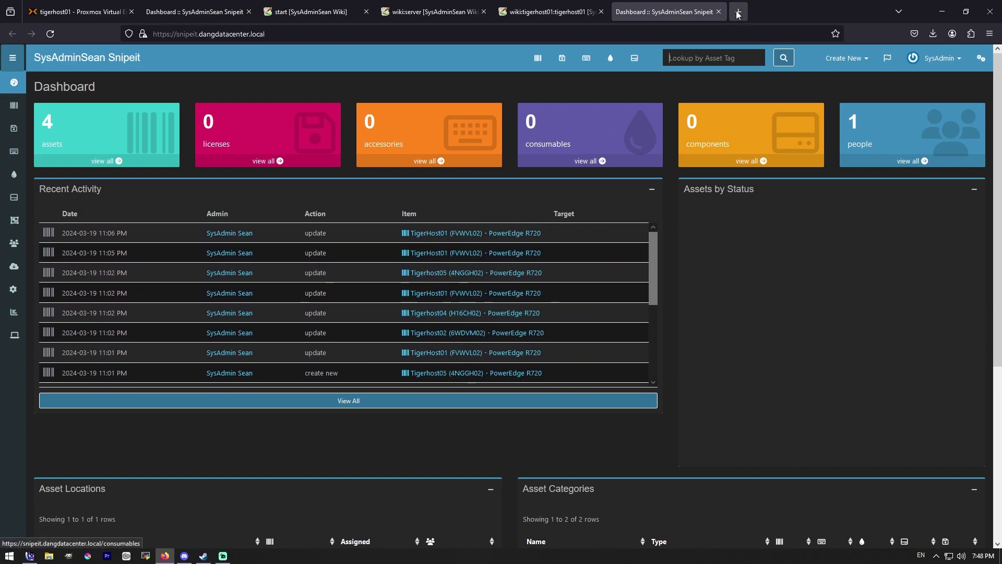
{"action": "left_click", "coordinate": [719, 11]}
{"action": "right_click", "coordinate": [291, 163]}
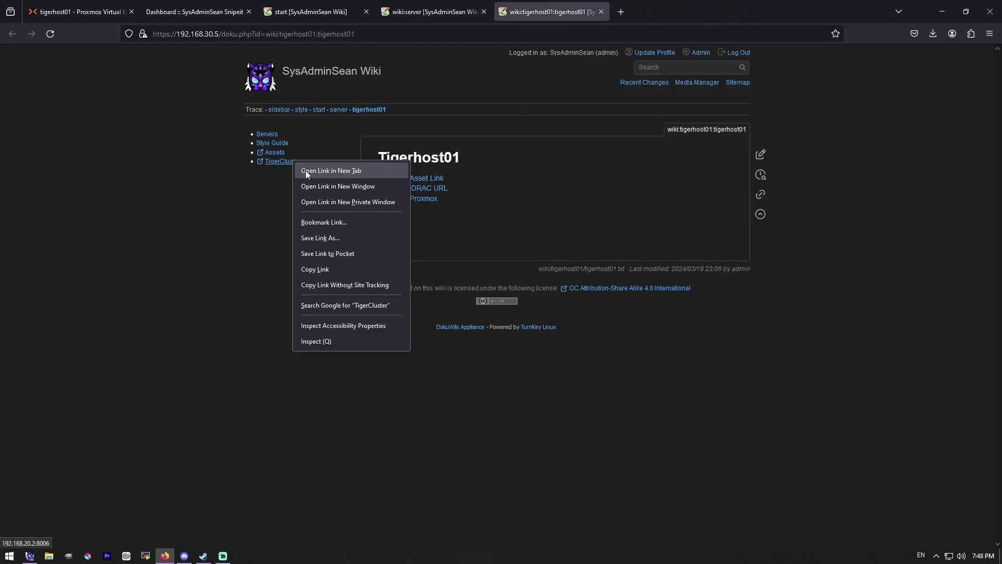
{"action": "left_click", "coordinate": [306, 170]}
{"action": "left_click", "coordinate": [677, 12]}
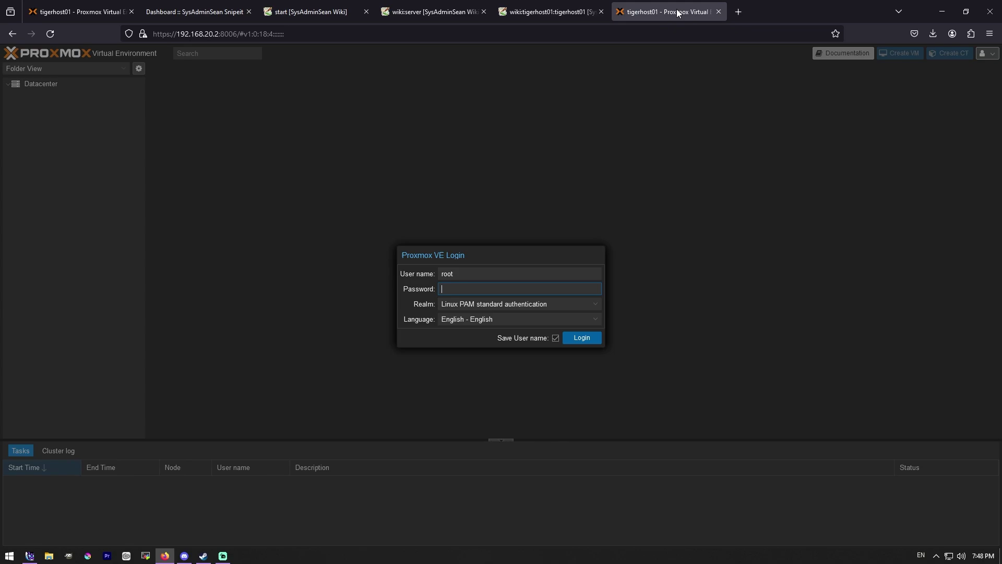
{"action": "left_click", "coordinate": [719, 11]}
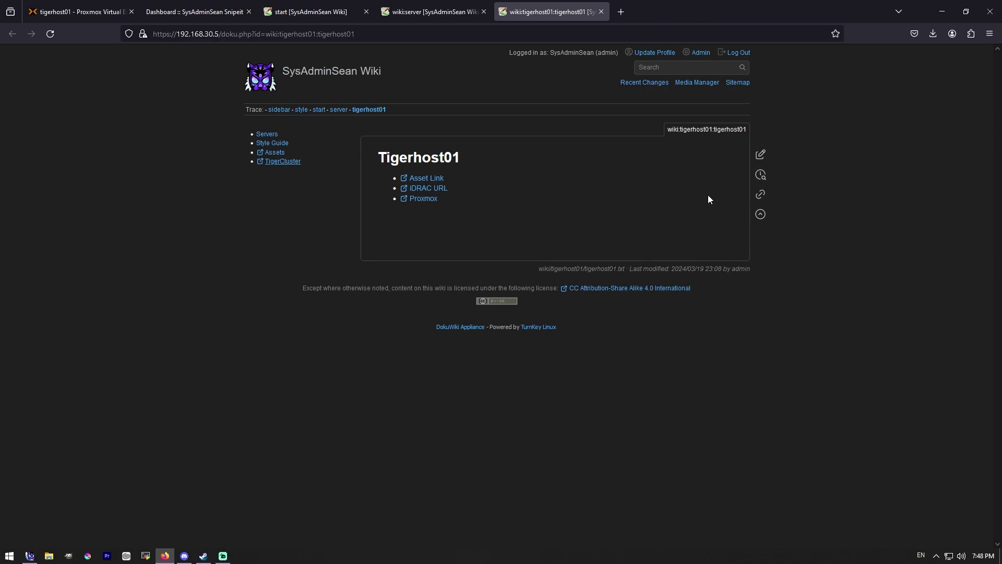
Check Tigerhost01's Recent Changes and its old revisions, returning to the page after each.
{"action": "left_click", "coordinate": [643, 83]}
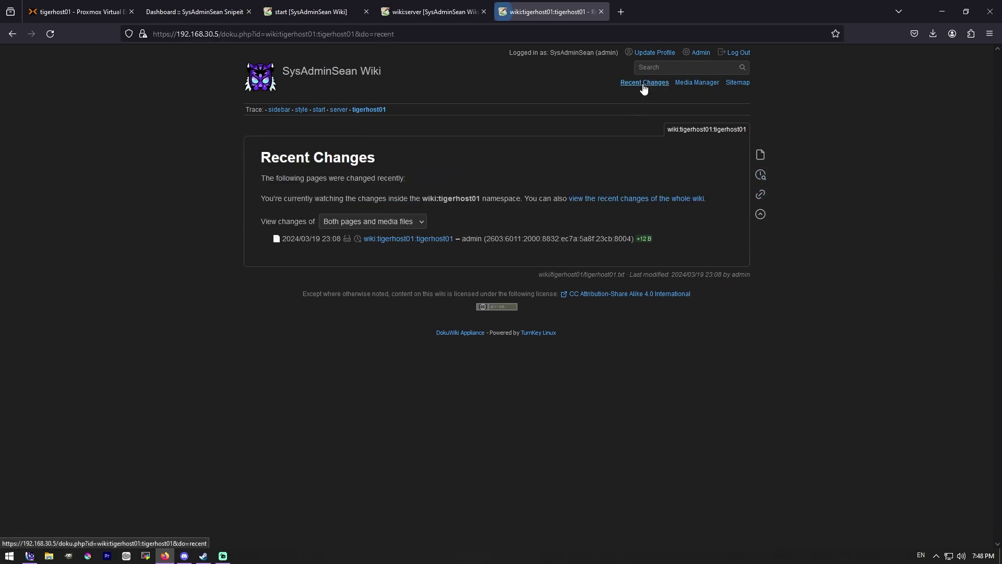
{"action": "left_click", "coordinate": [410, 222]}
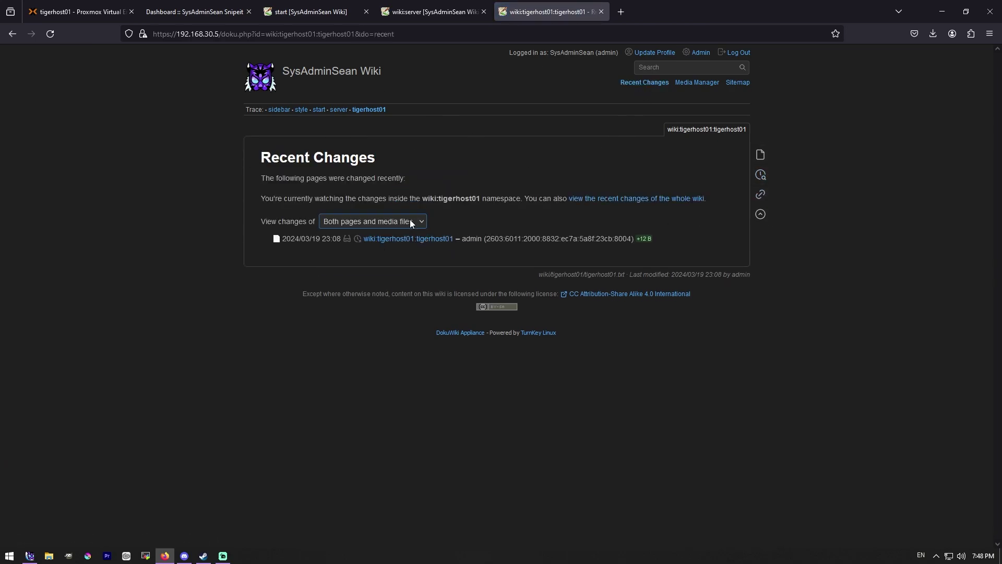
{"action": "key", "text": "alt+Left"}
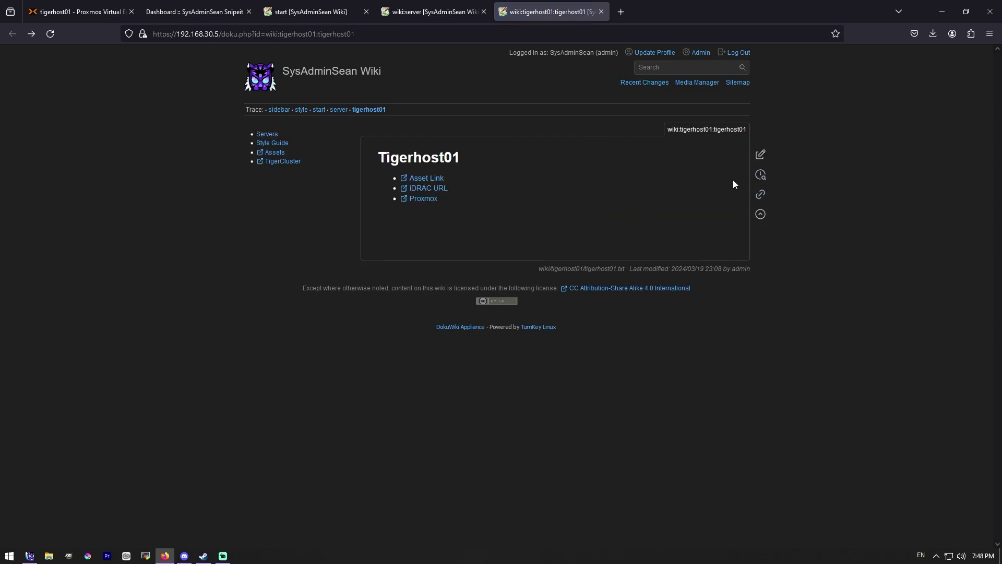
{"action": "left_click", "coordinate": [764, 175]}
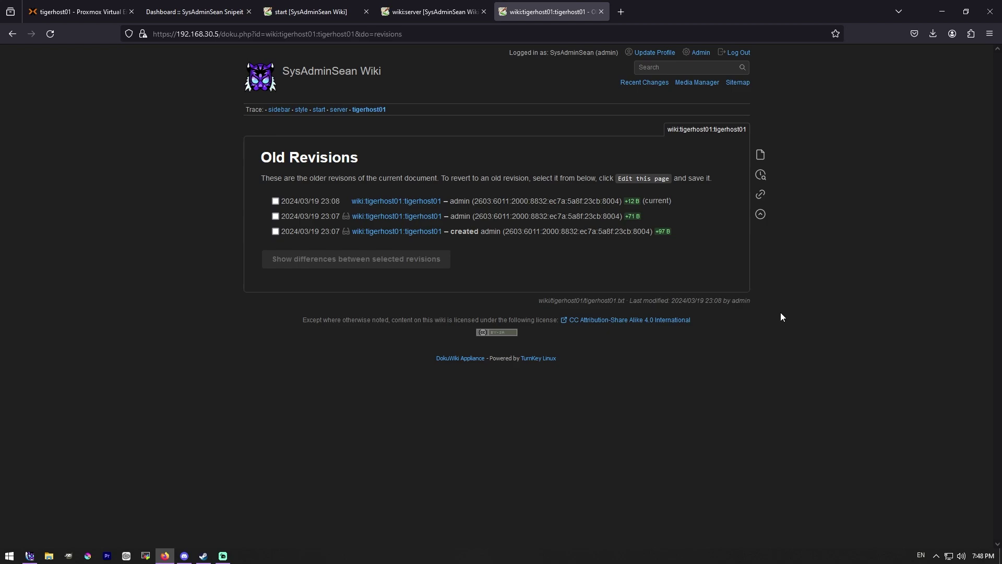
{"action": "key", "text": "alt+Left"}
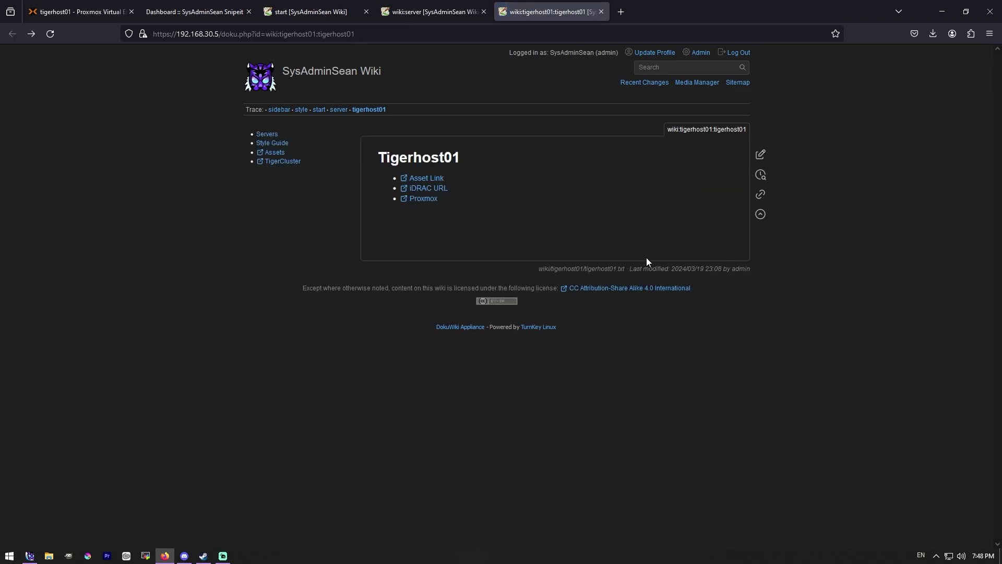